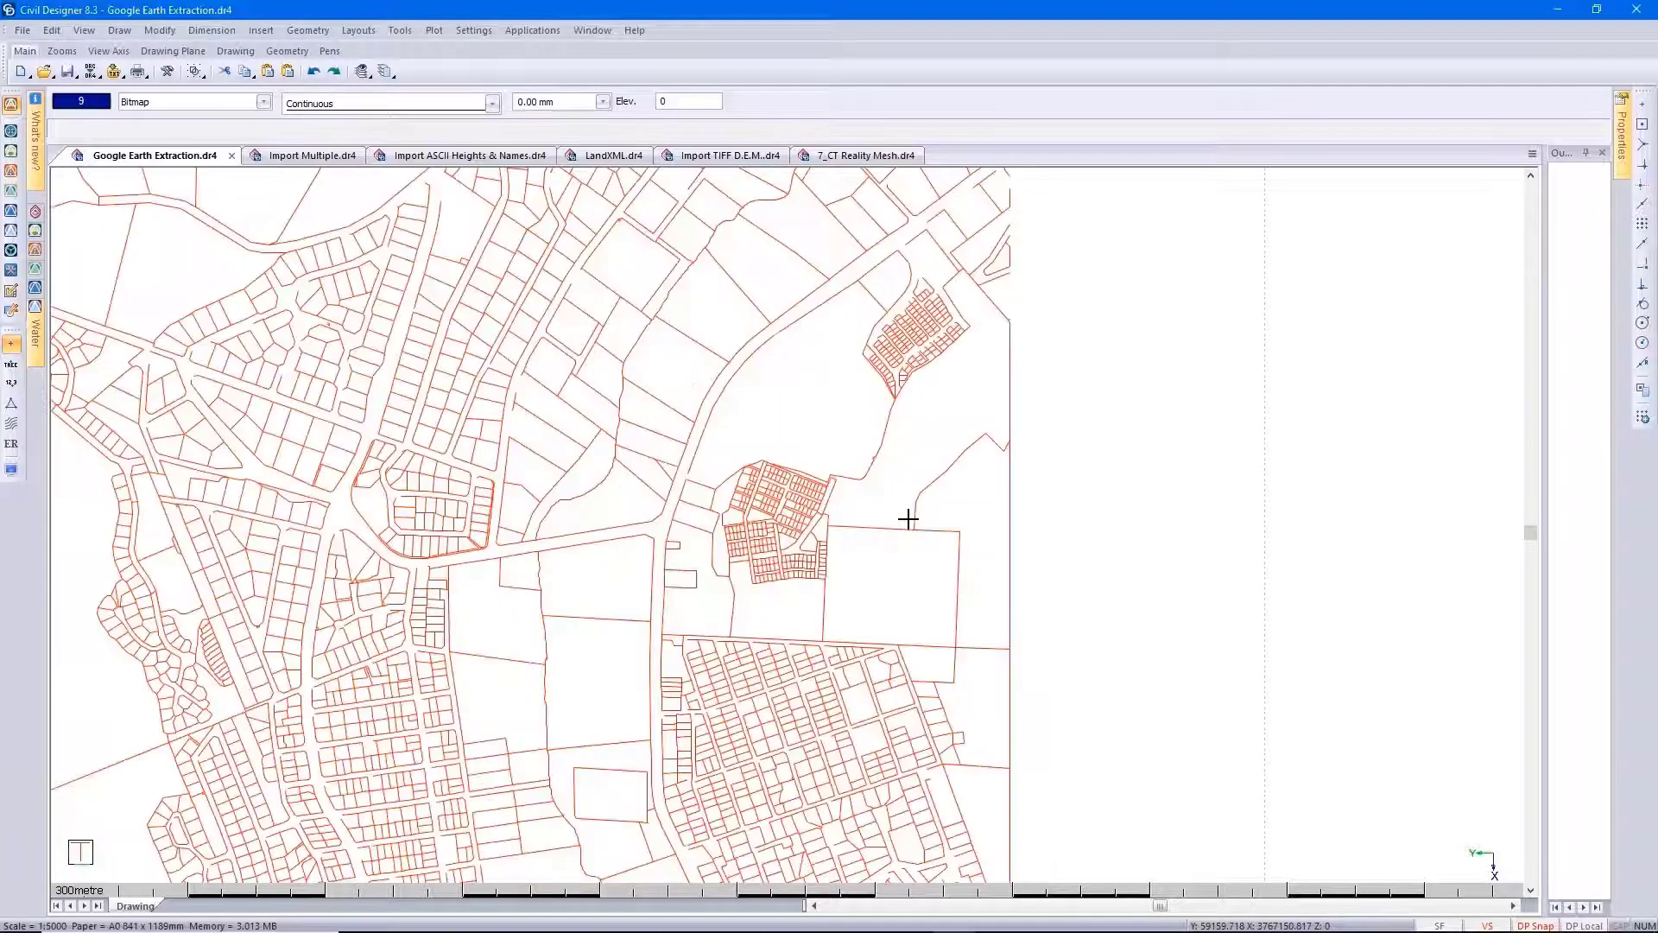
{"action": "scroll", "coordinate": [761, 523], "scroll_direction": "up", "scroll_amount": 2}
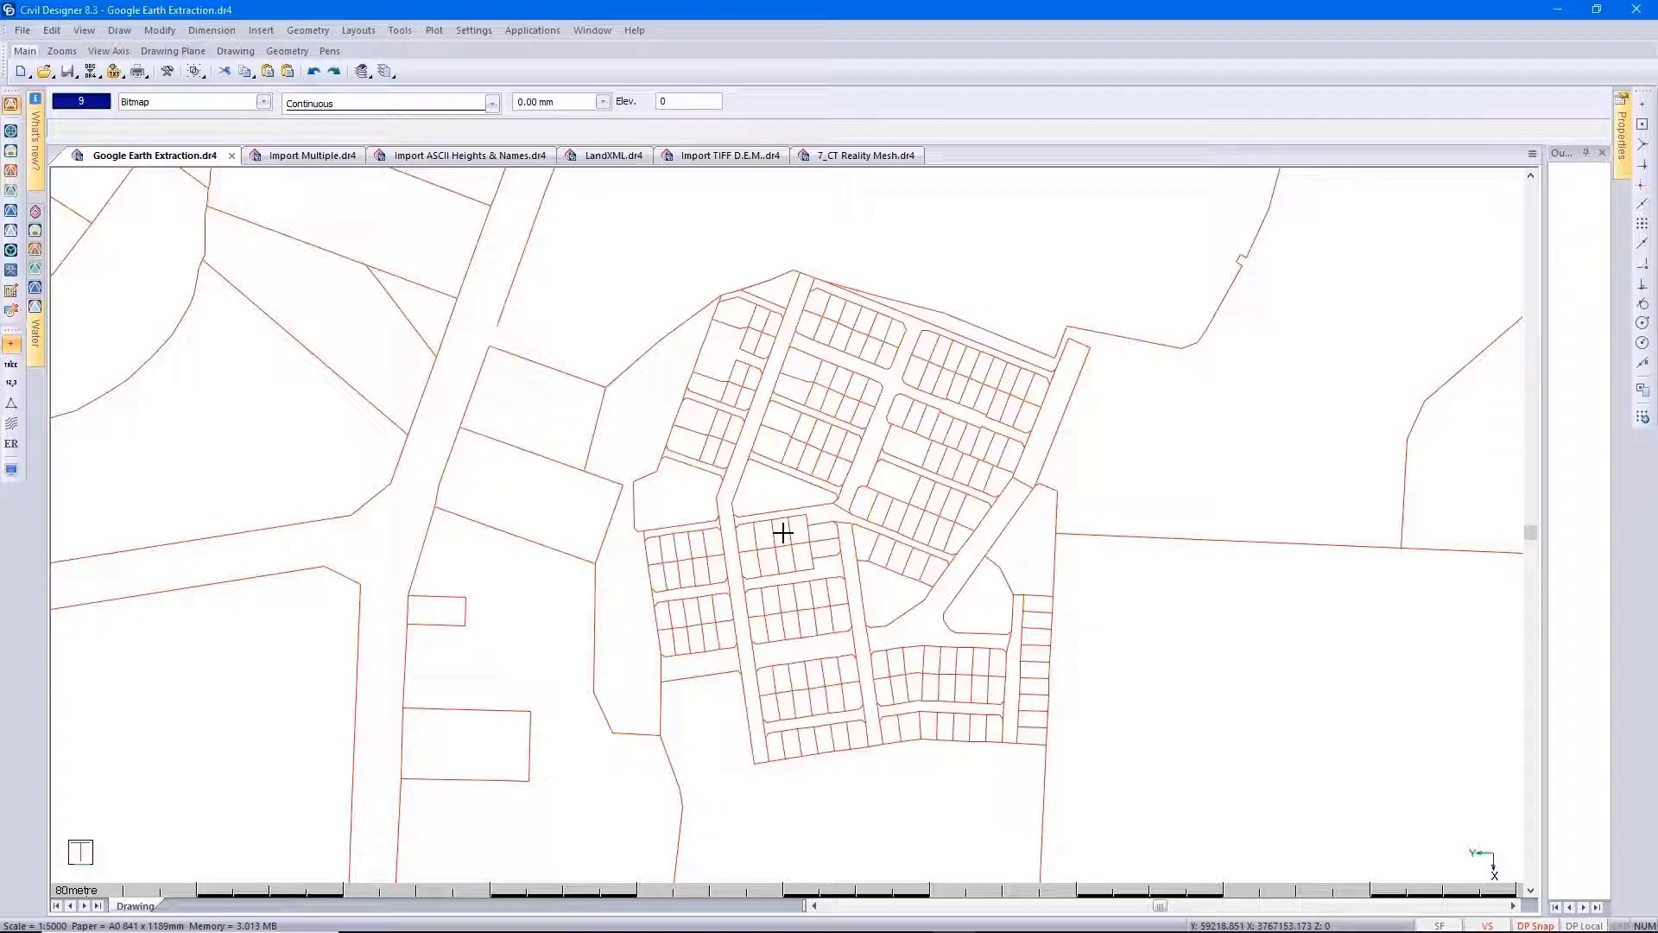
- In Google Earth, turn on the Cad parcel layer and centre the map on the subdivision
{"action": "left_click", "coordinate": [1557, 12]}
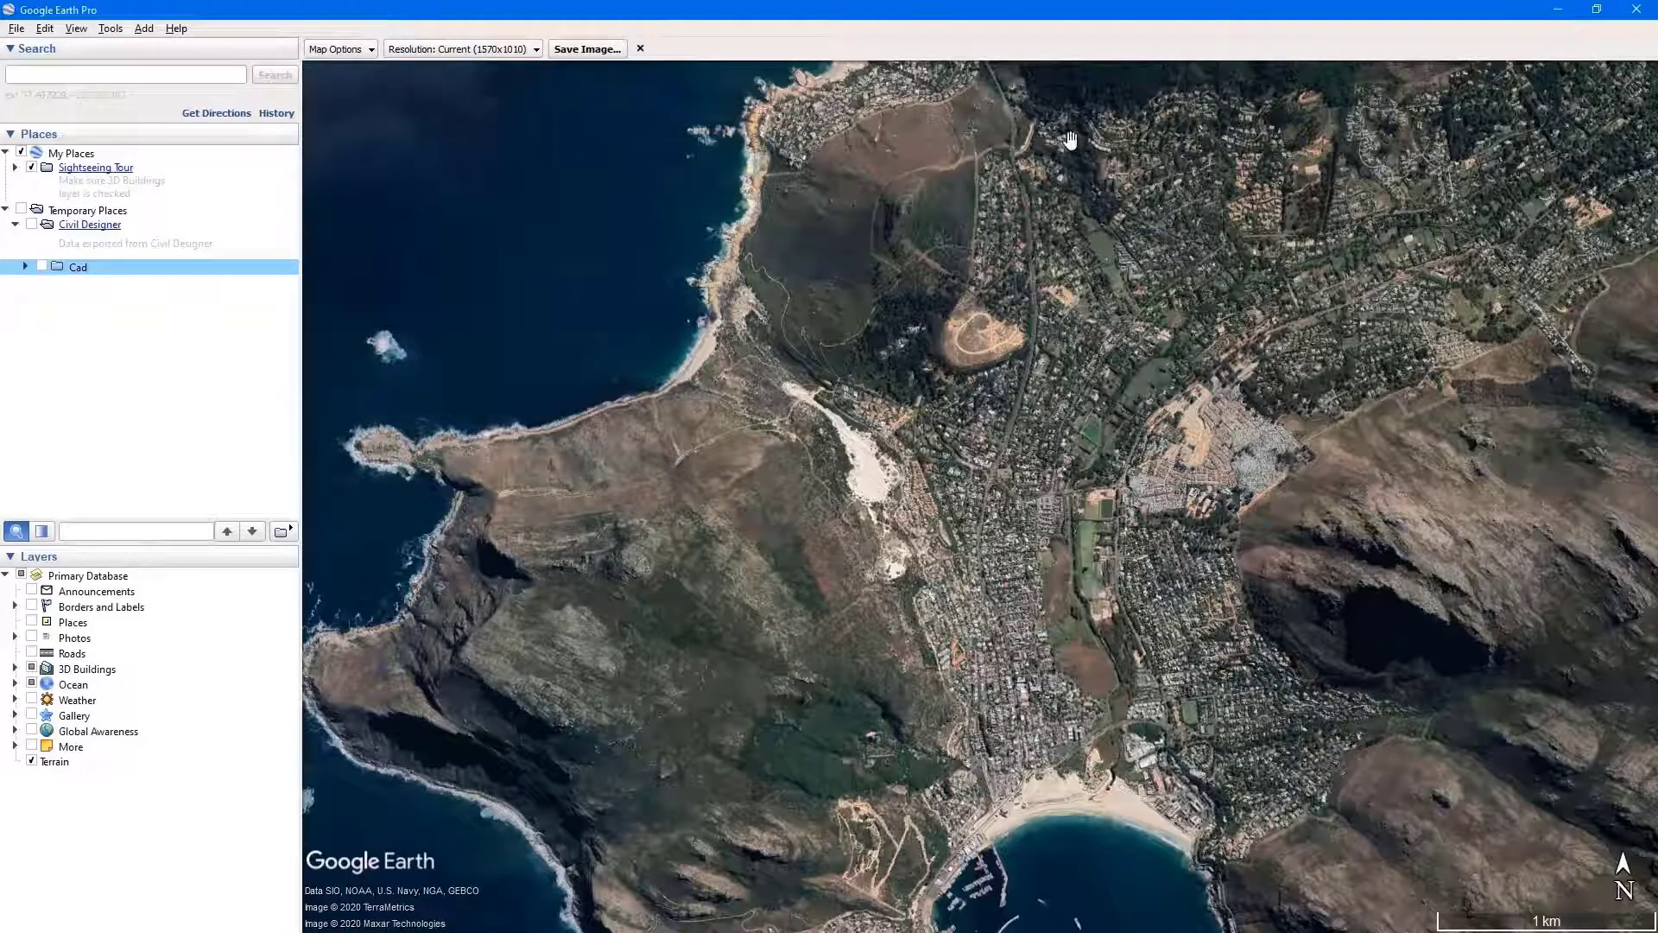
{"action": "left_click", "coordinate": [41, 266]}
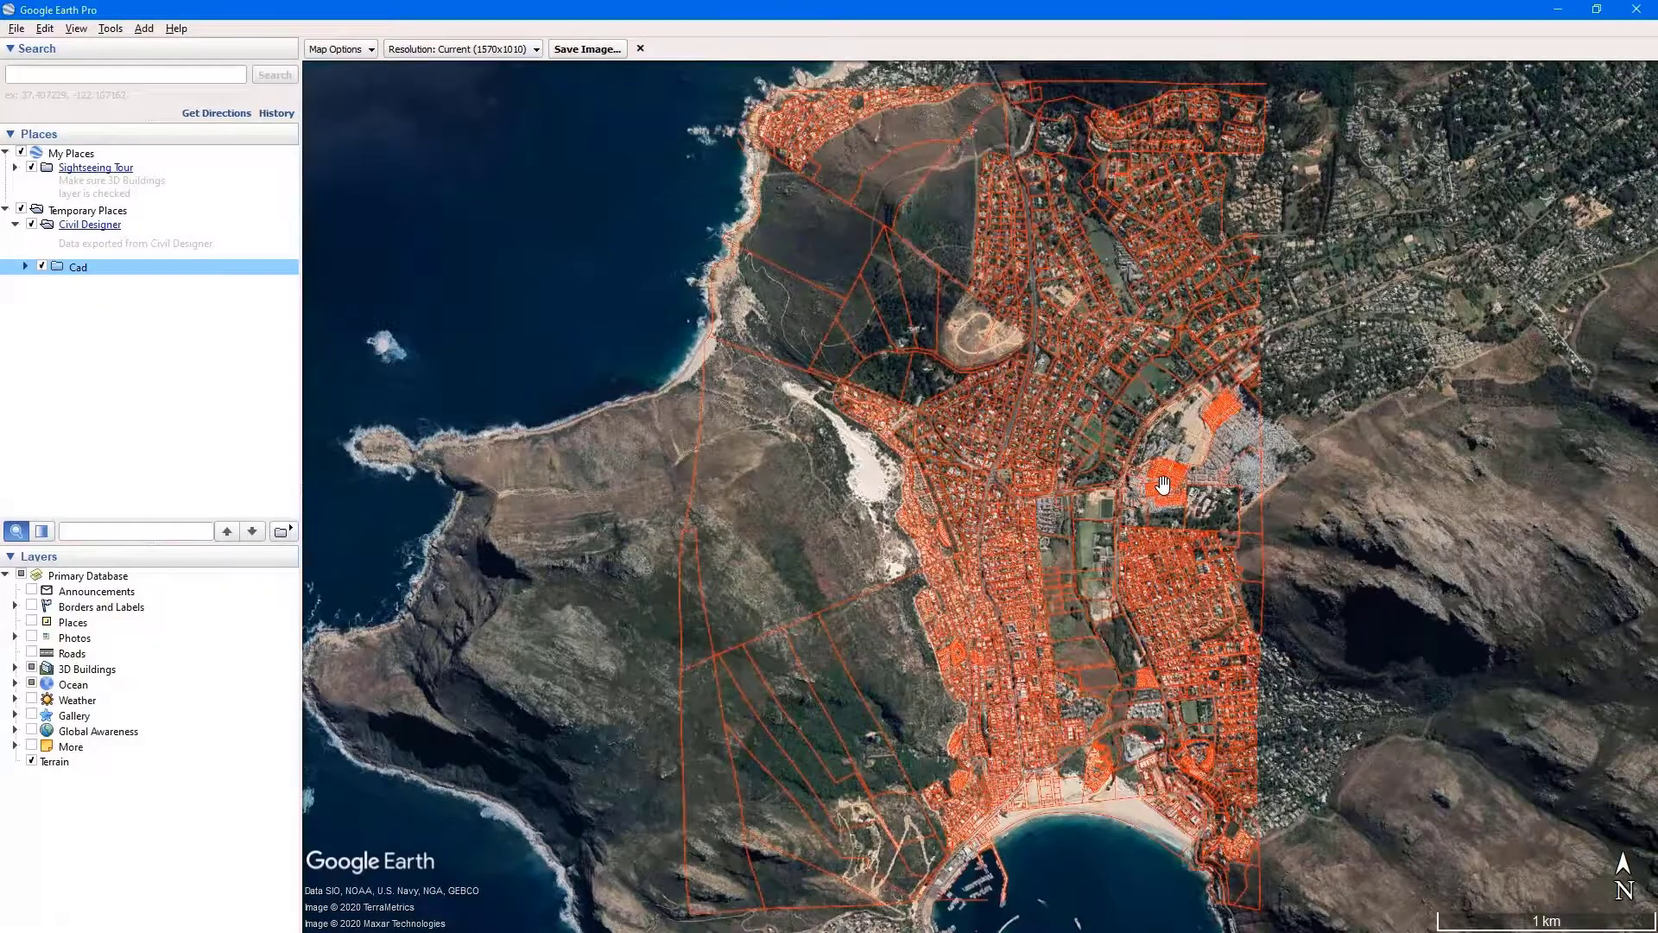
{"action": "scroll", "coordinate": [1163, 484], "scroll_direction": "up", "scroll_amount": 5}
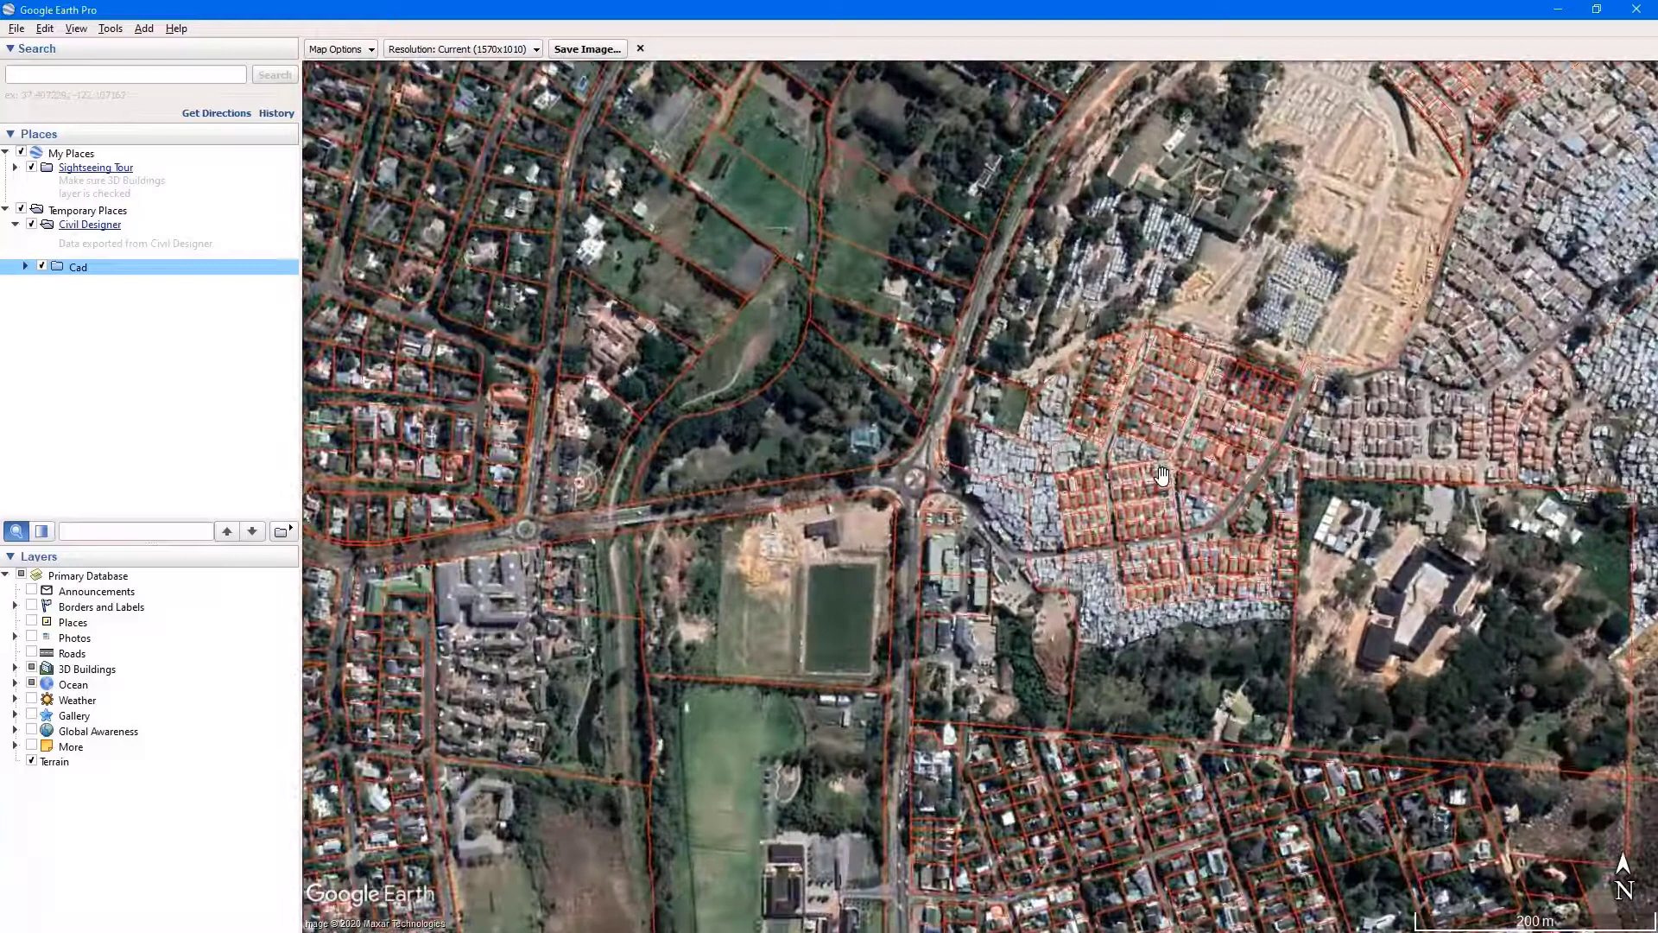
{"action": "left_click_drag", "start_coordinate": [1151, 429], "coordinate": [985, 514]}
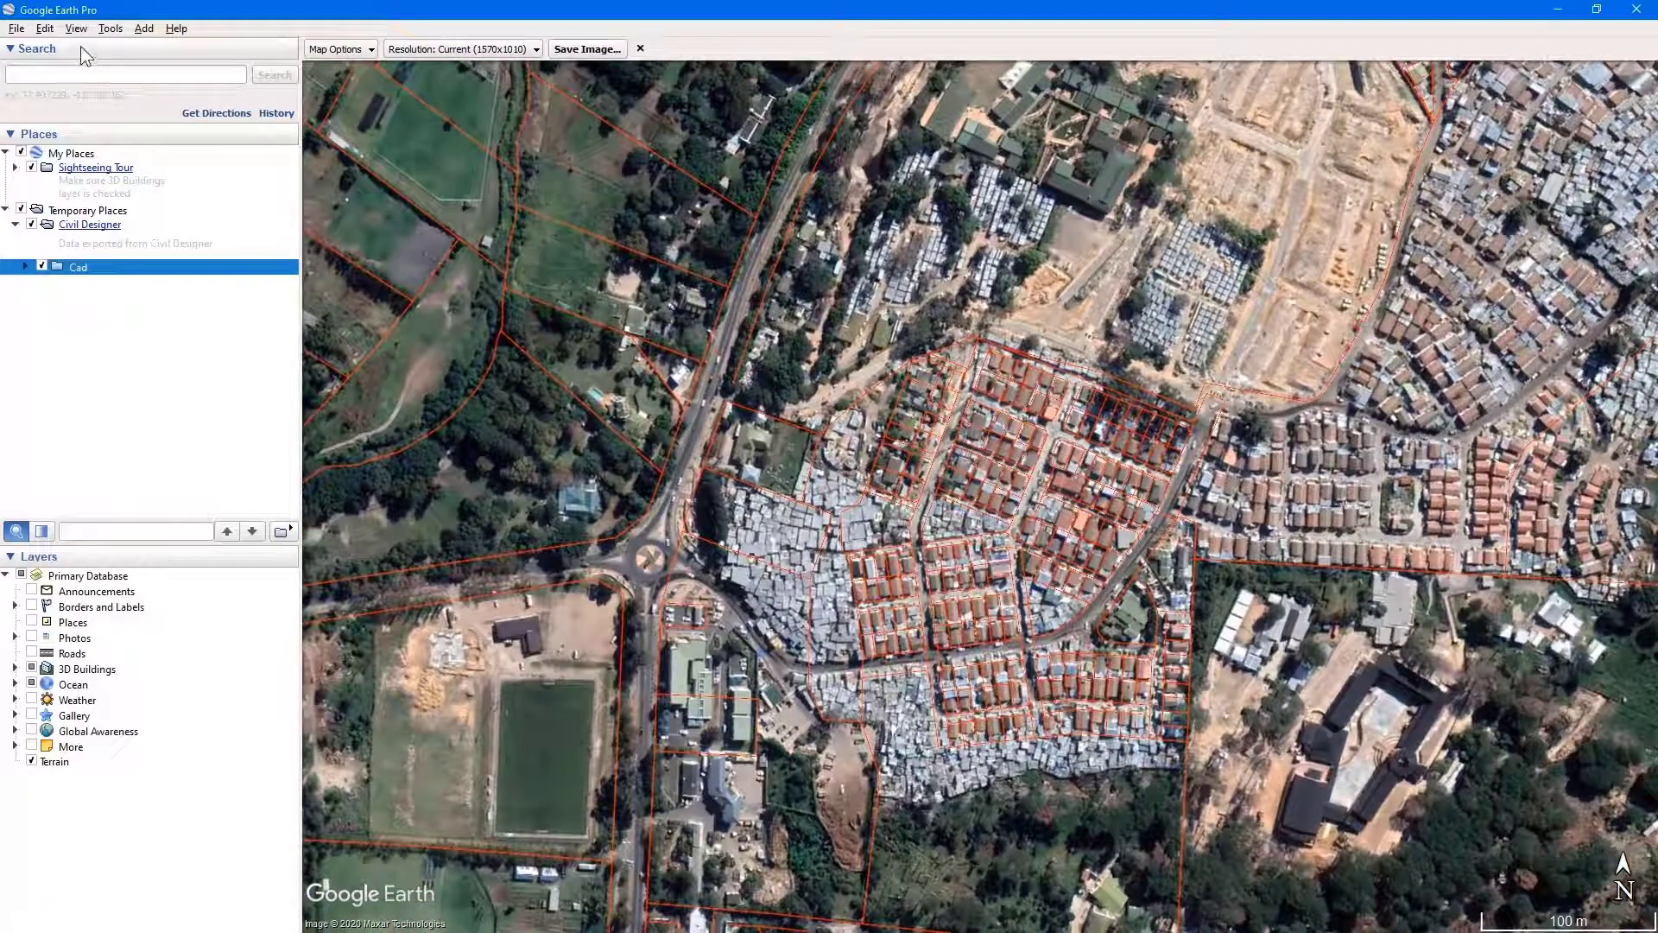
- Reset the map's tilt and compass via View > Reset, then return to Civil Designer
{"action": "left_click", "coordinate": [76, 28]}
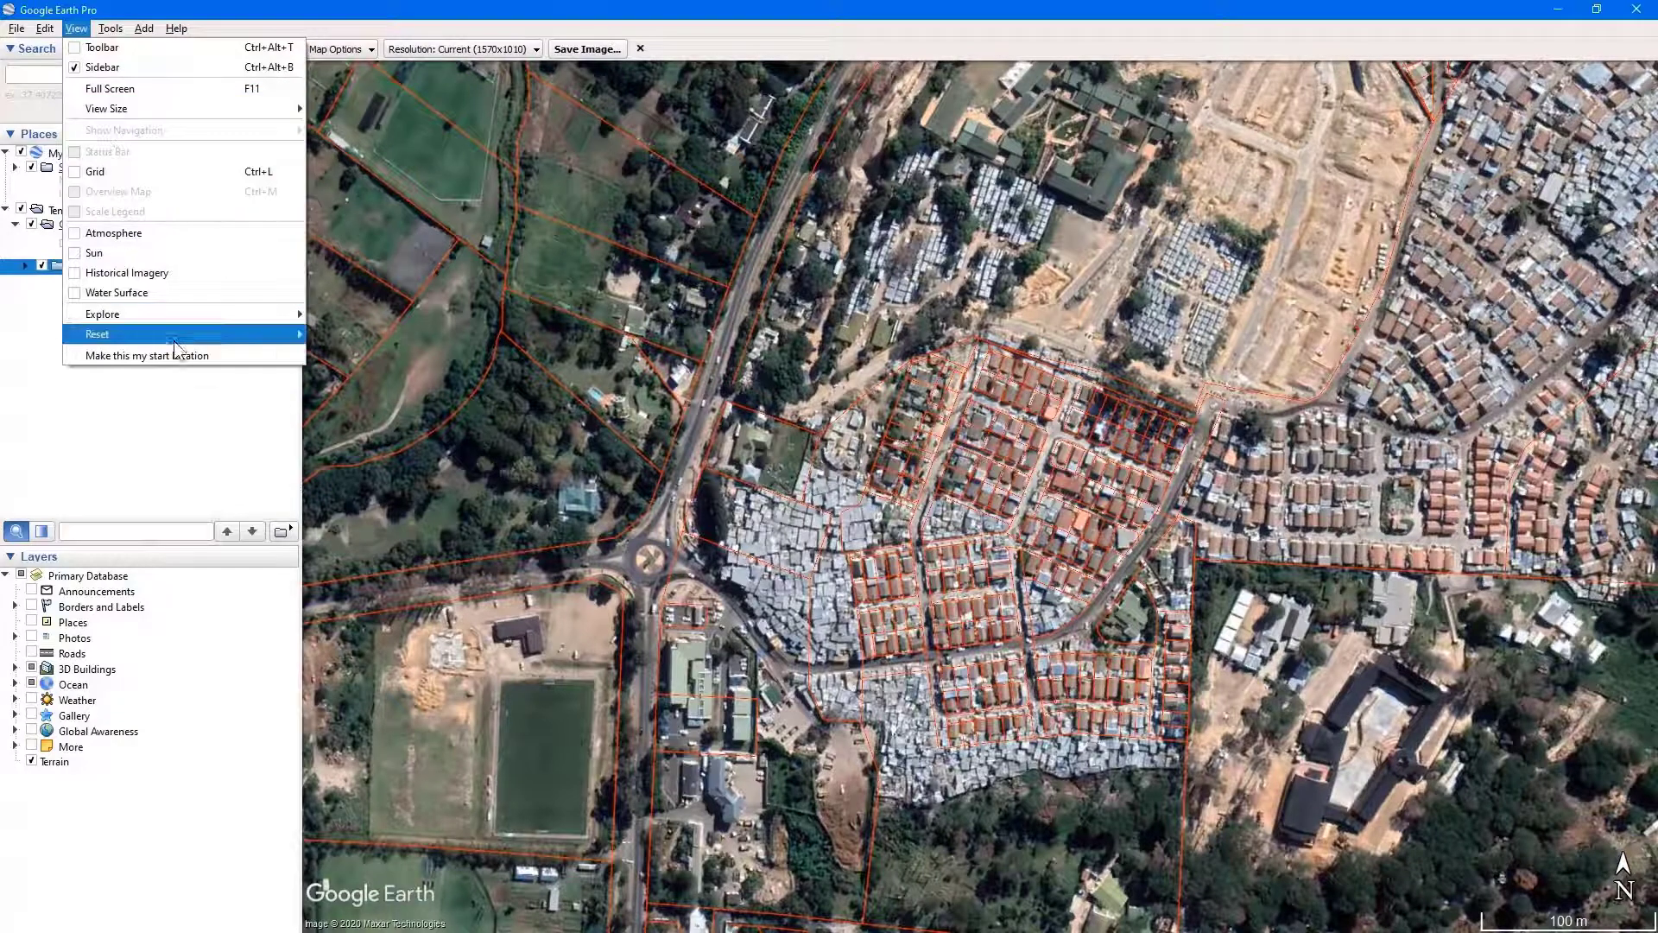
{"action": "mouse_move", "coordinate": [174, 340]}
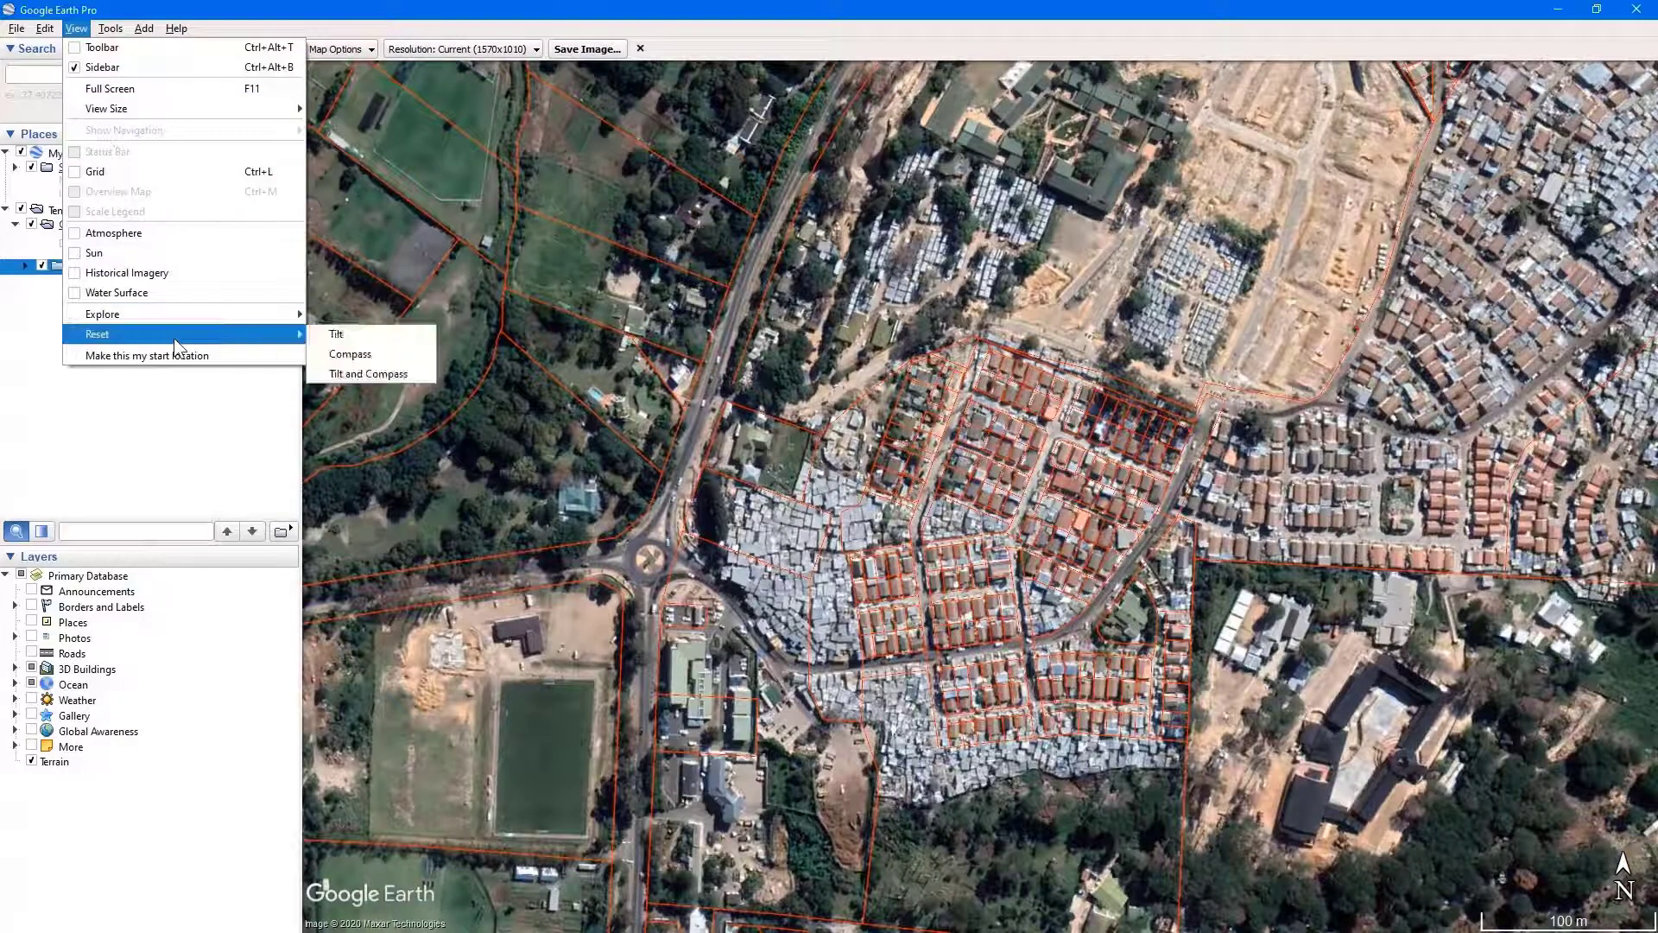
{"action": "left_click", "coordinate": [384, 373]}
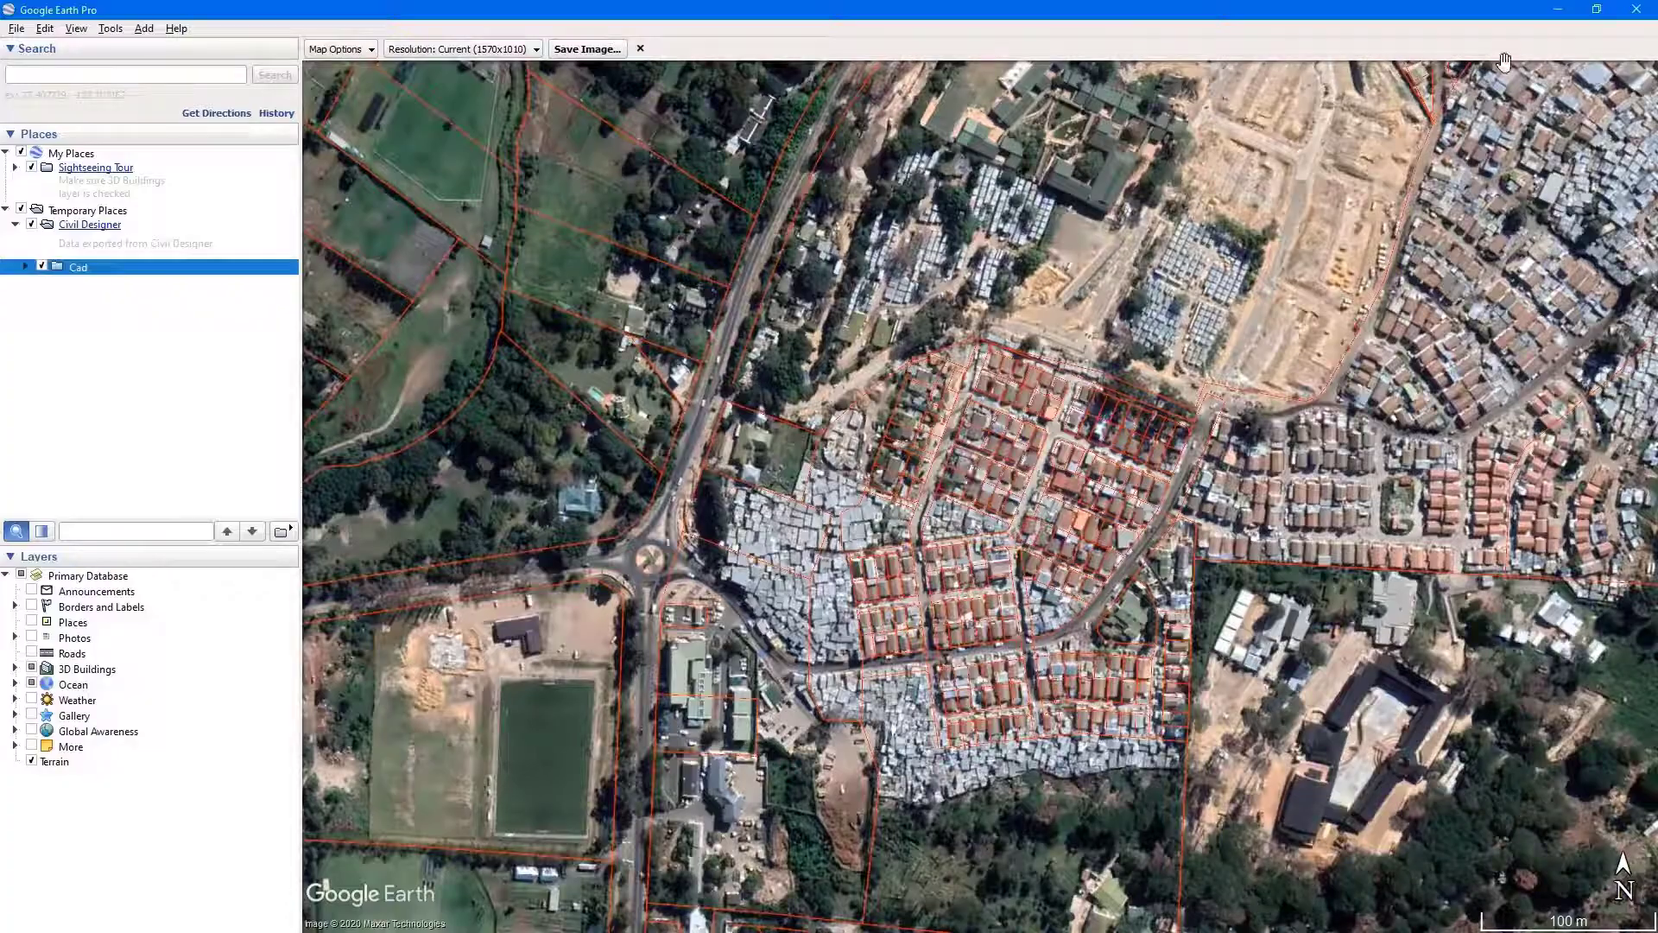
{"action": "left_click", "coordinate": [1557, 9]}
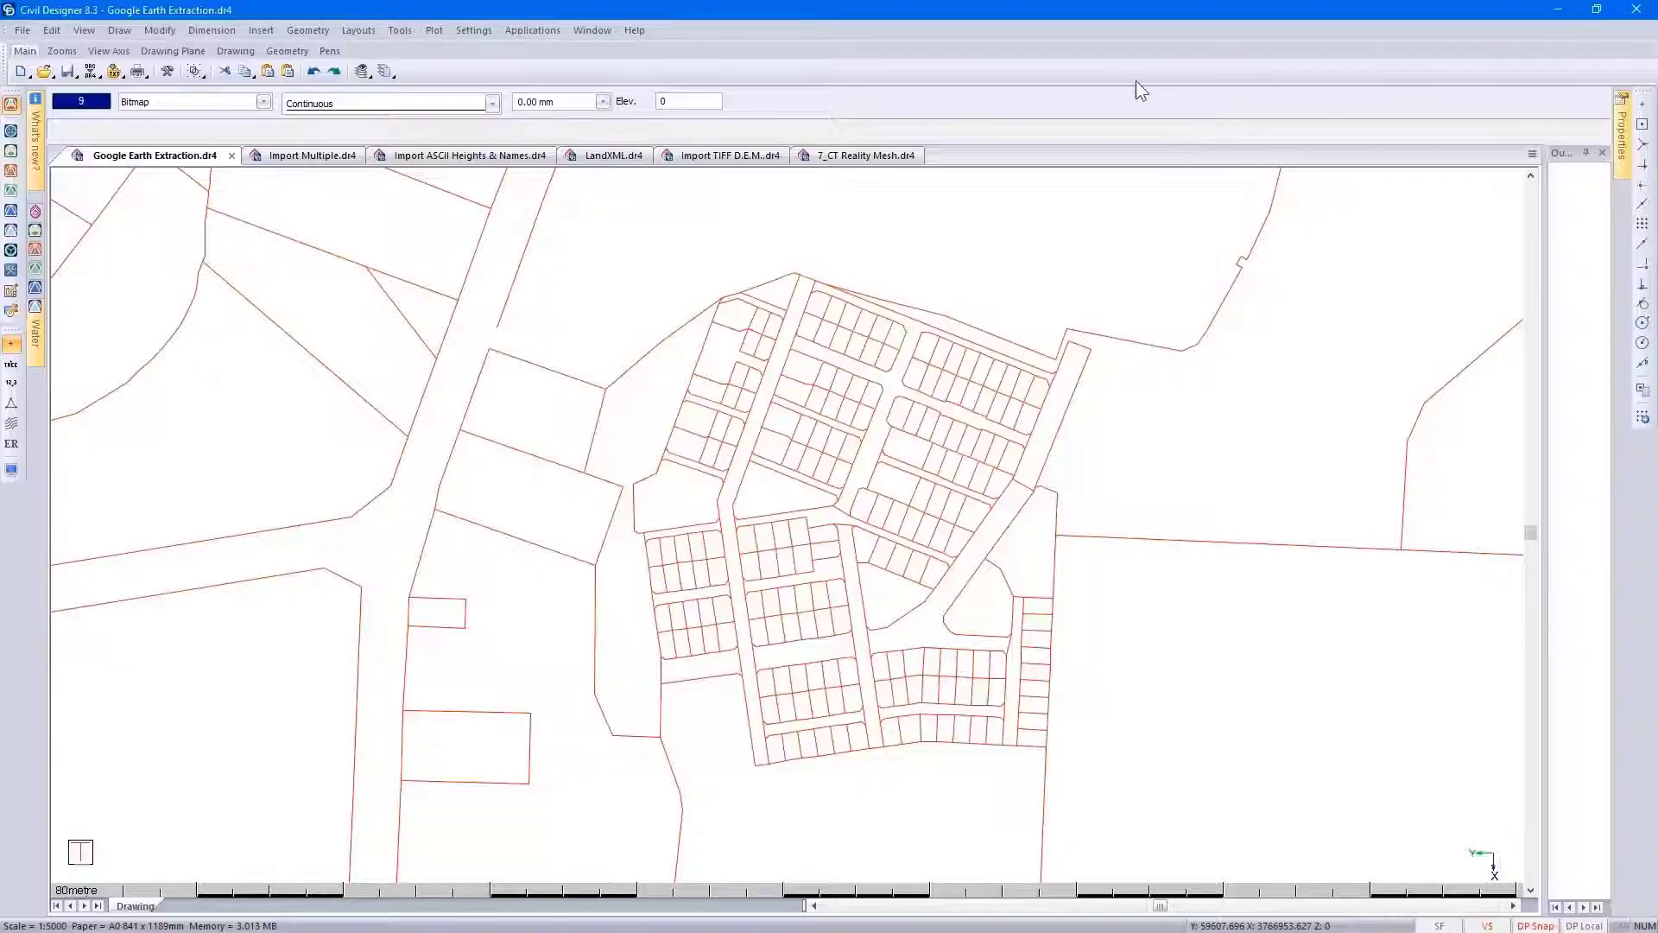
- Launch the Google Earth Grid utility from Tools > External Utilities
{"action": "left_click", "coordinate": [401, 32]}
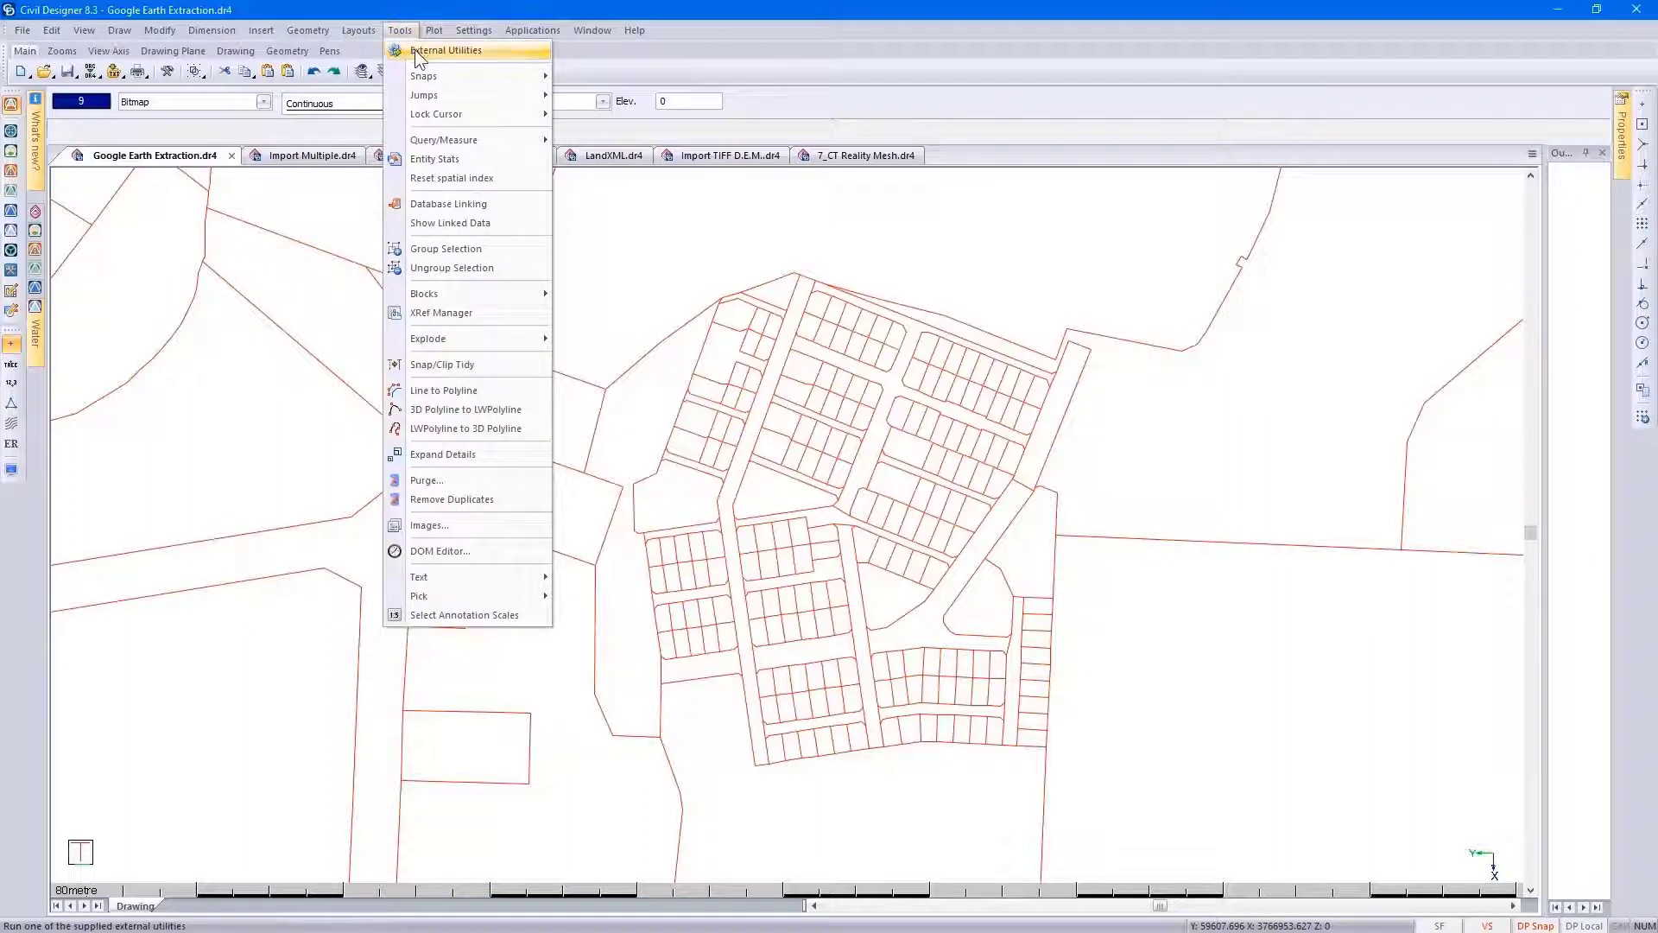
{"action": "left_click", "coordinate": [415, 49]}
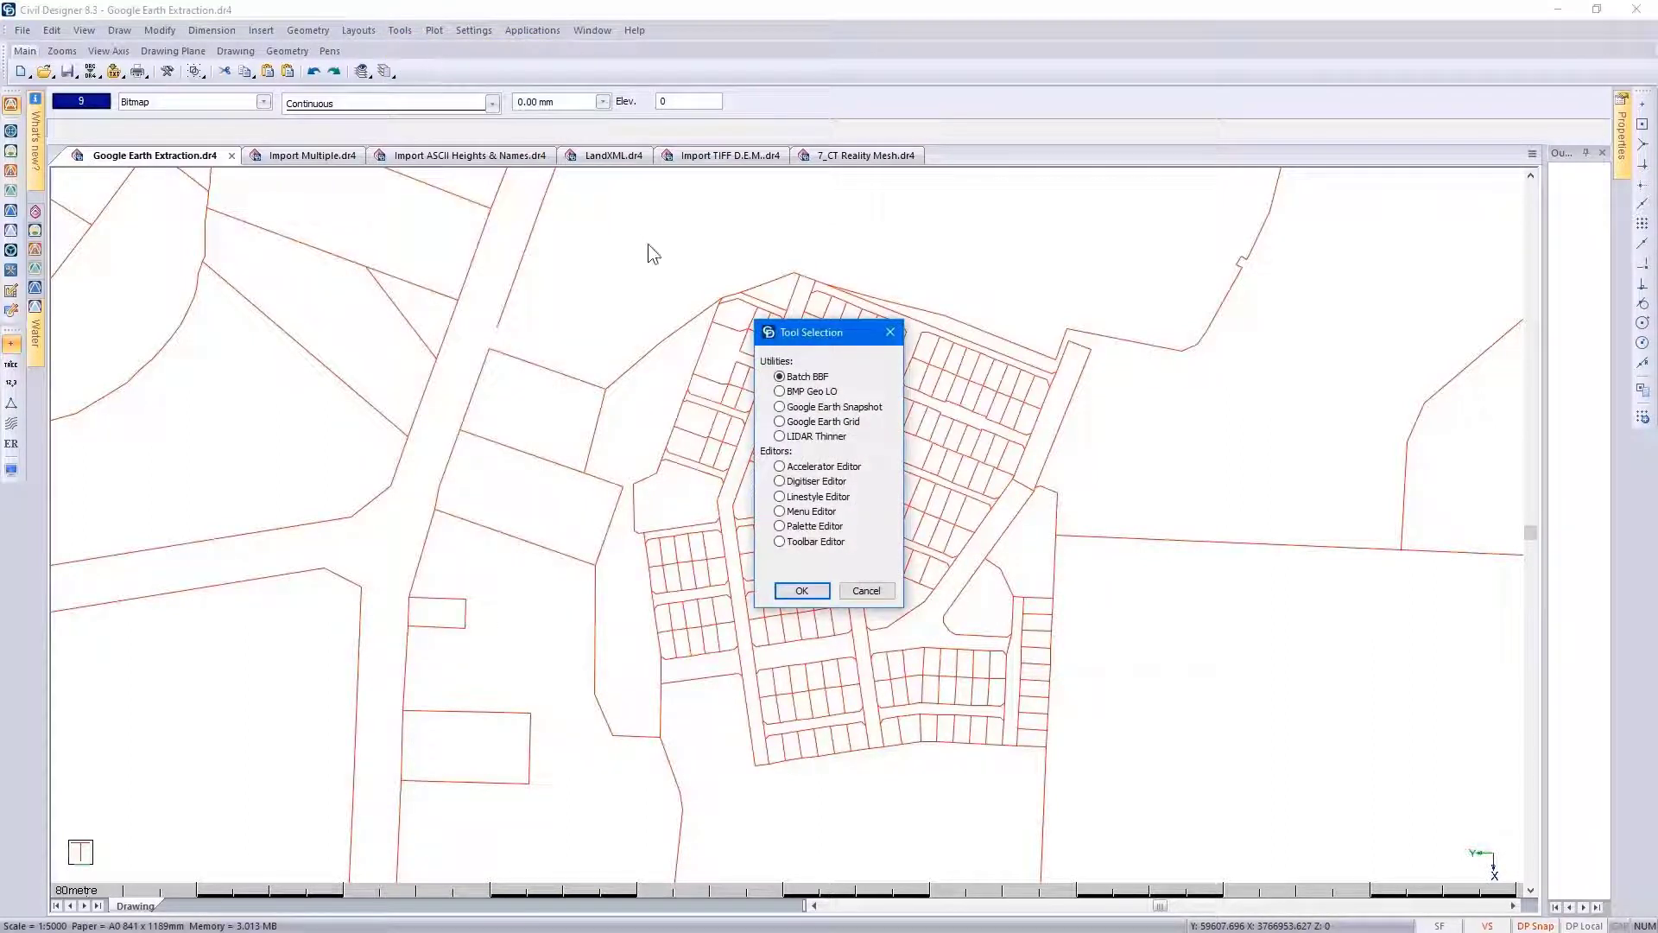
{"action": "left_click", "coordinate": [823, 423]}
{"action": "left_click", "coordinate": [819, 593]}
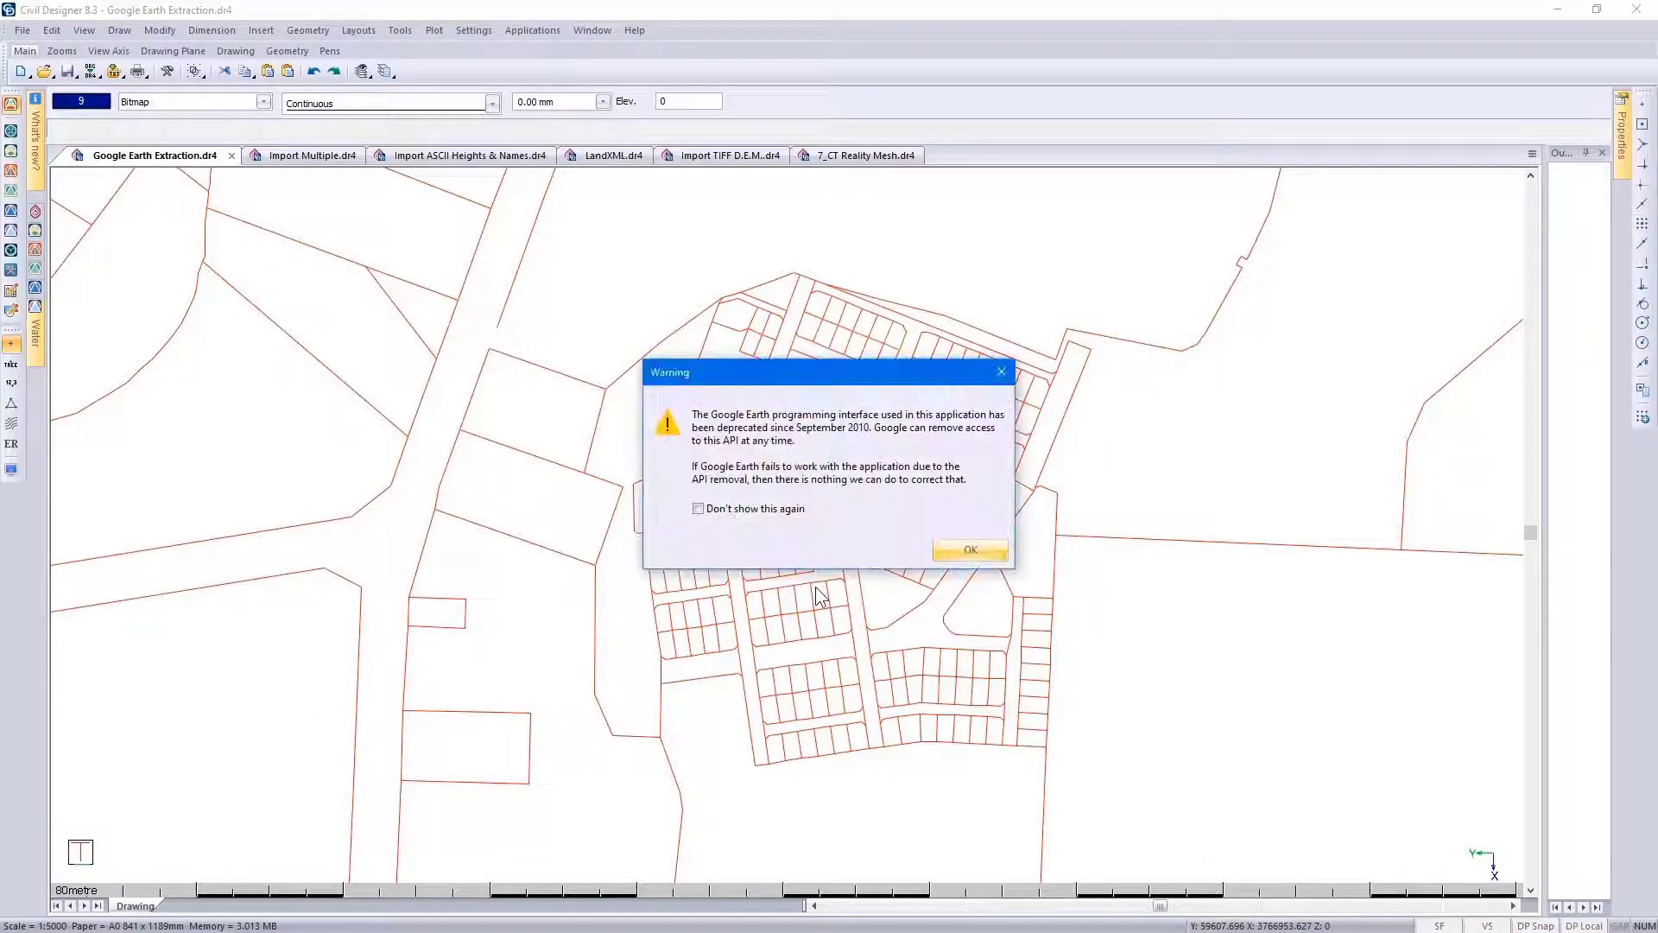
- Dismiss the API warning and browse to the 2_Google Earth Extraction folder for the DAT file
{"action": "left_click", "coordinate": [946, 547]}
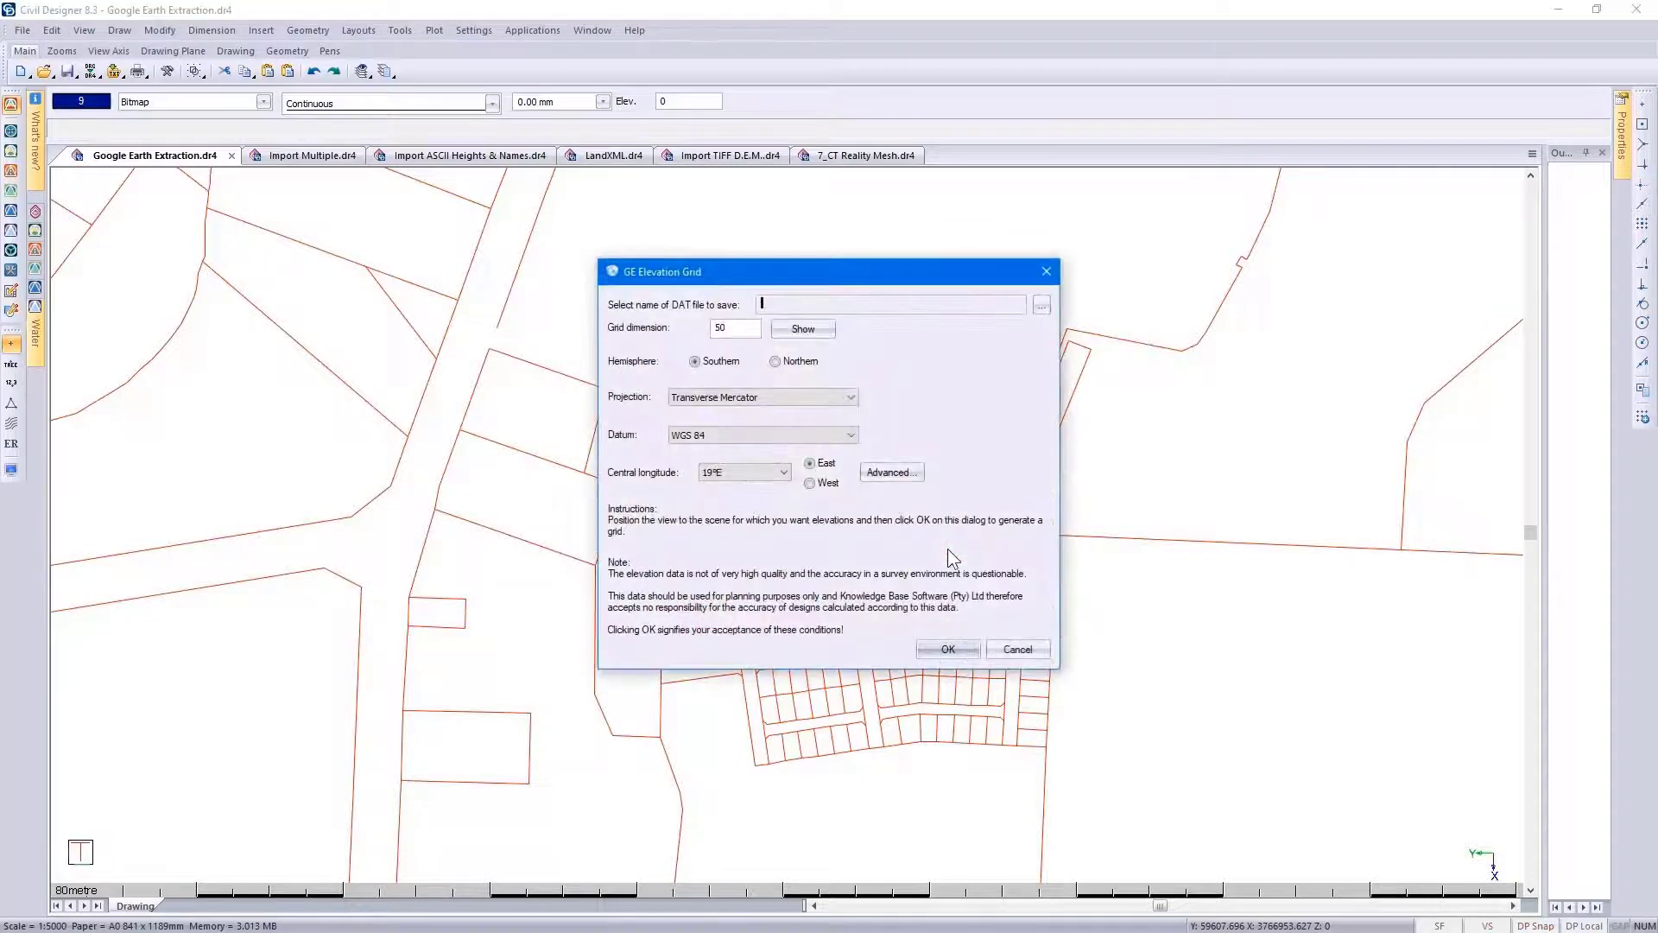
{"action": "left_click", "coordinate": [1041, 307]}
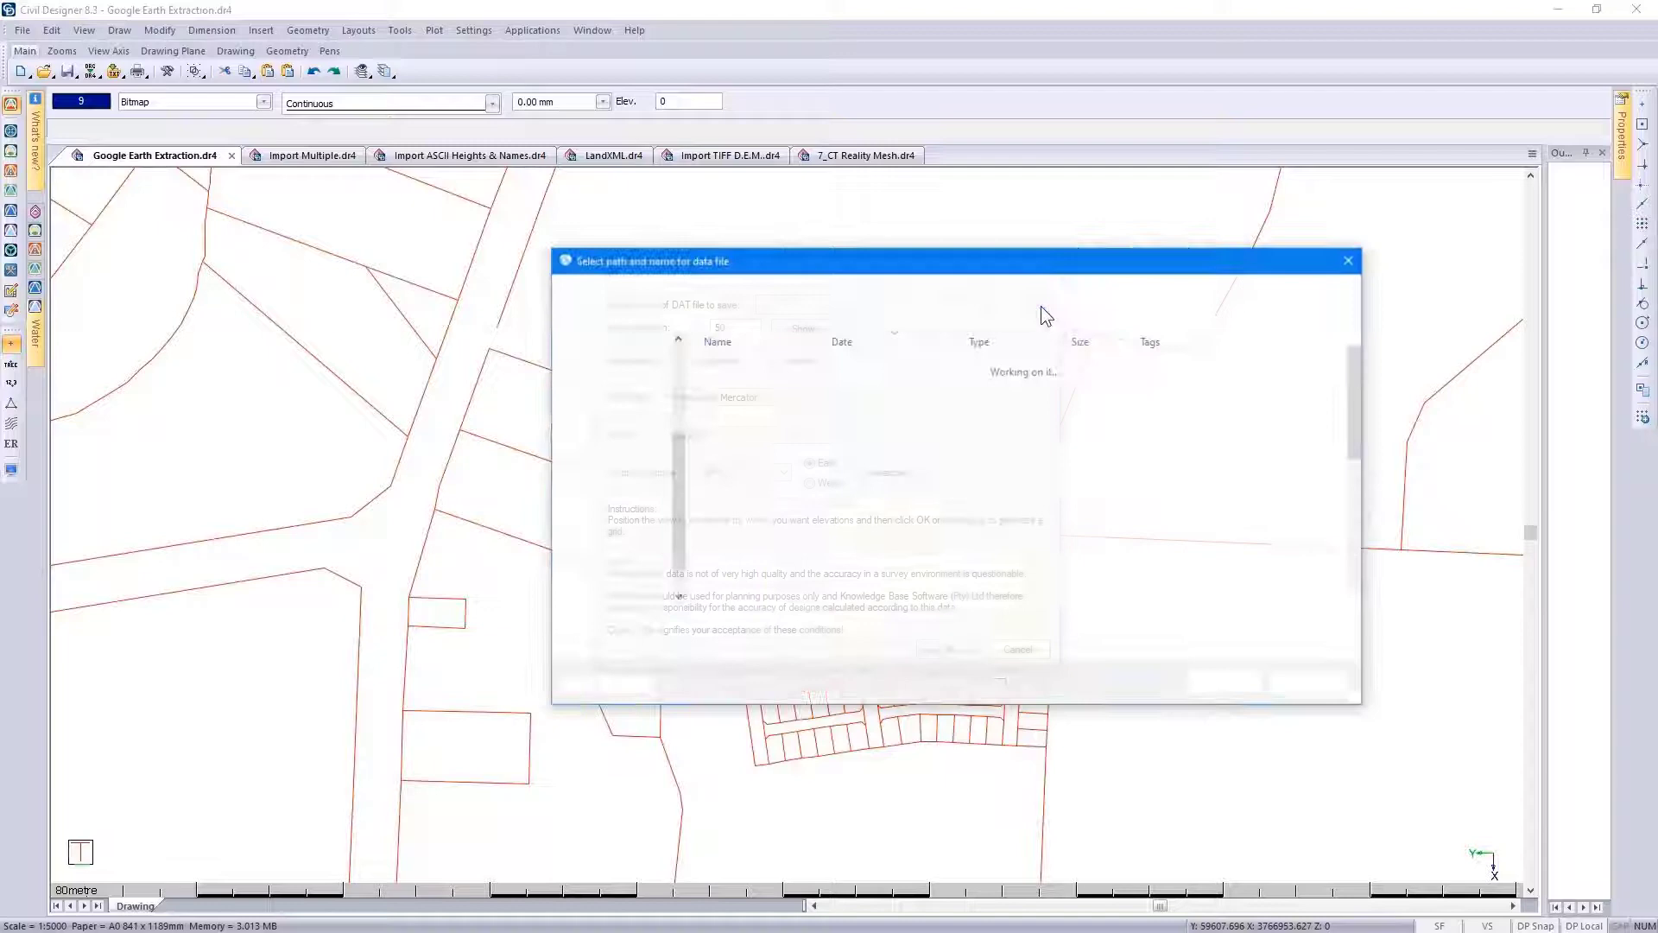
{"action": "left_click", "coordinate": [932, 289]}
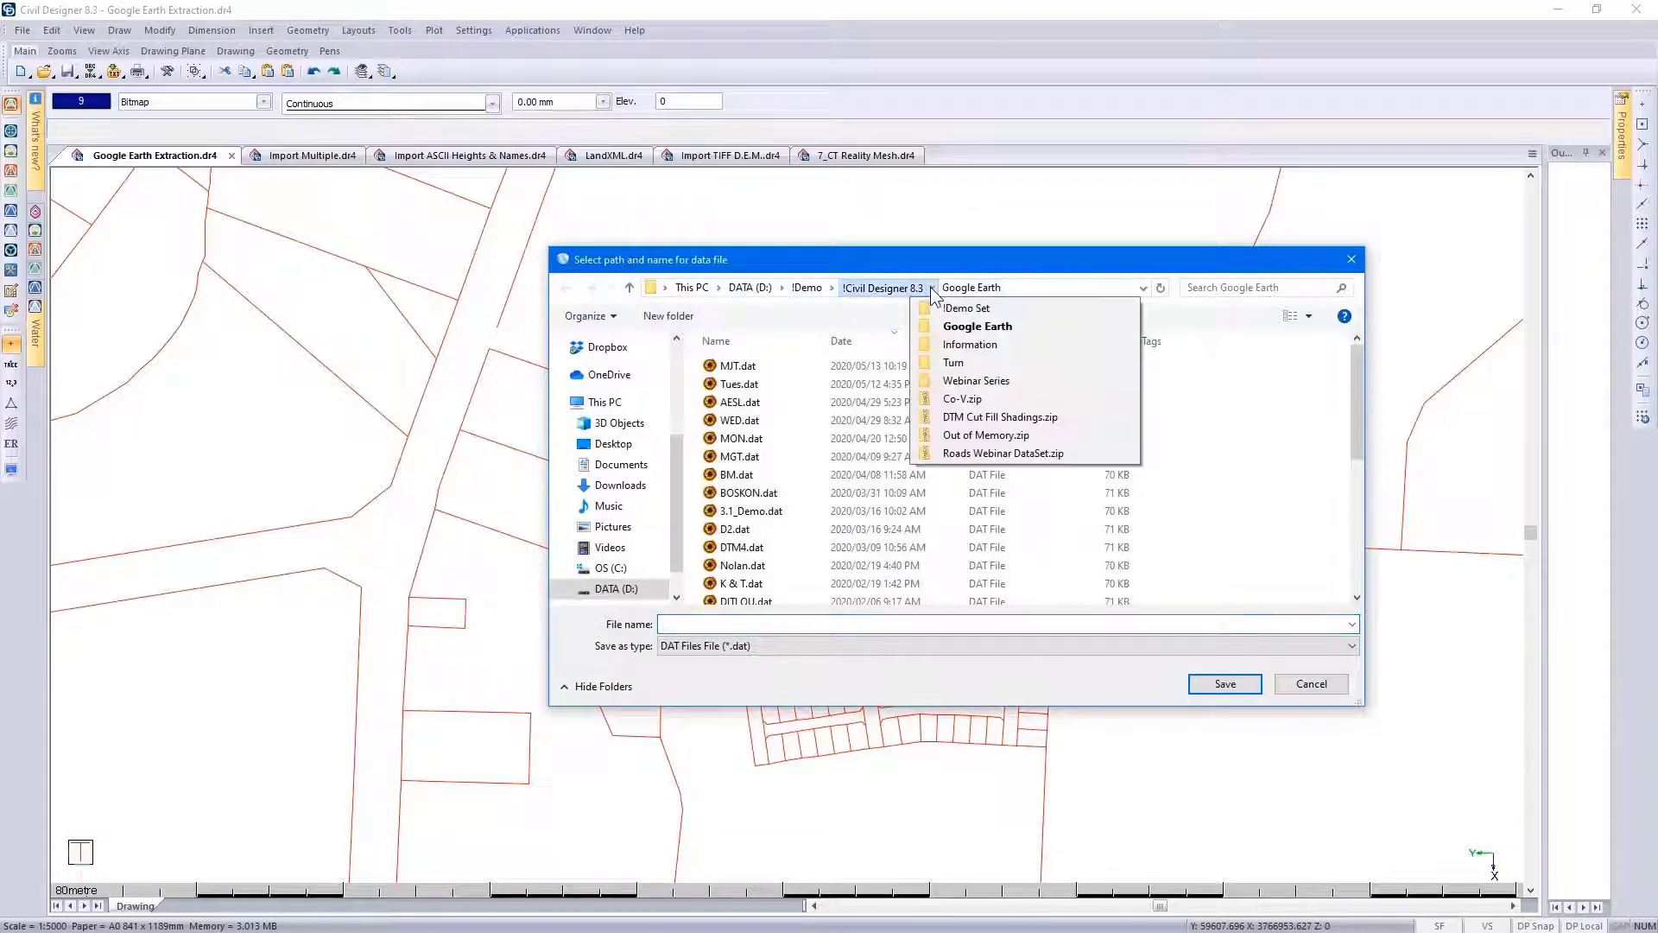
{"action": "left_click", "coordinate": [956, 382]}
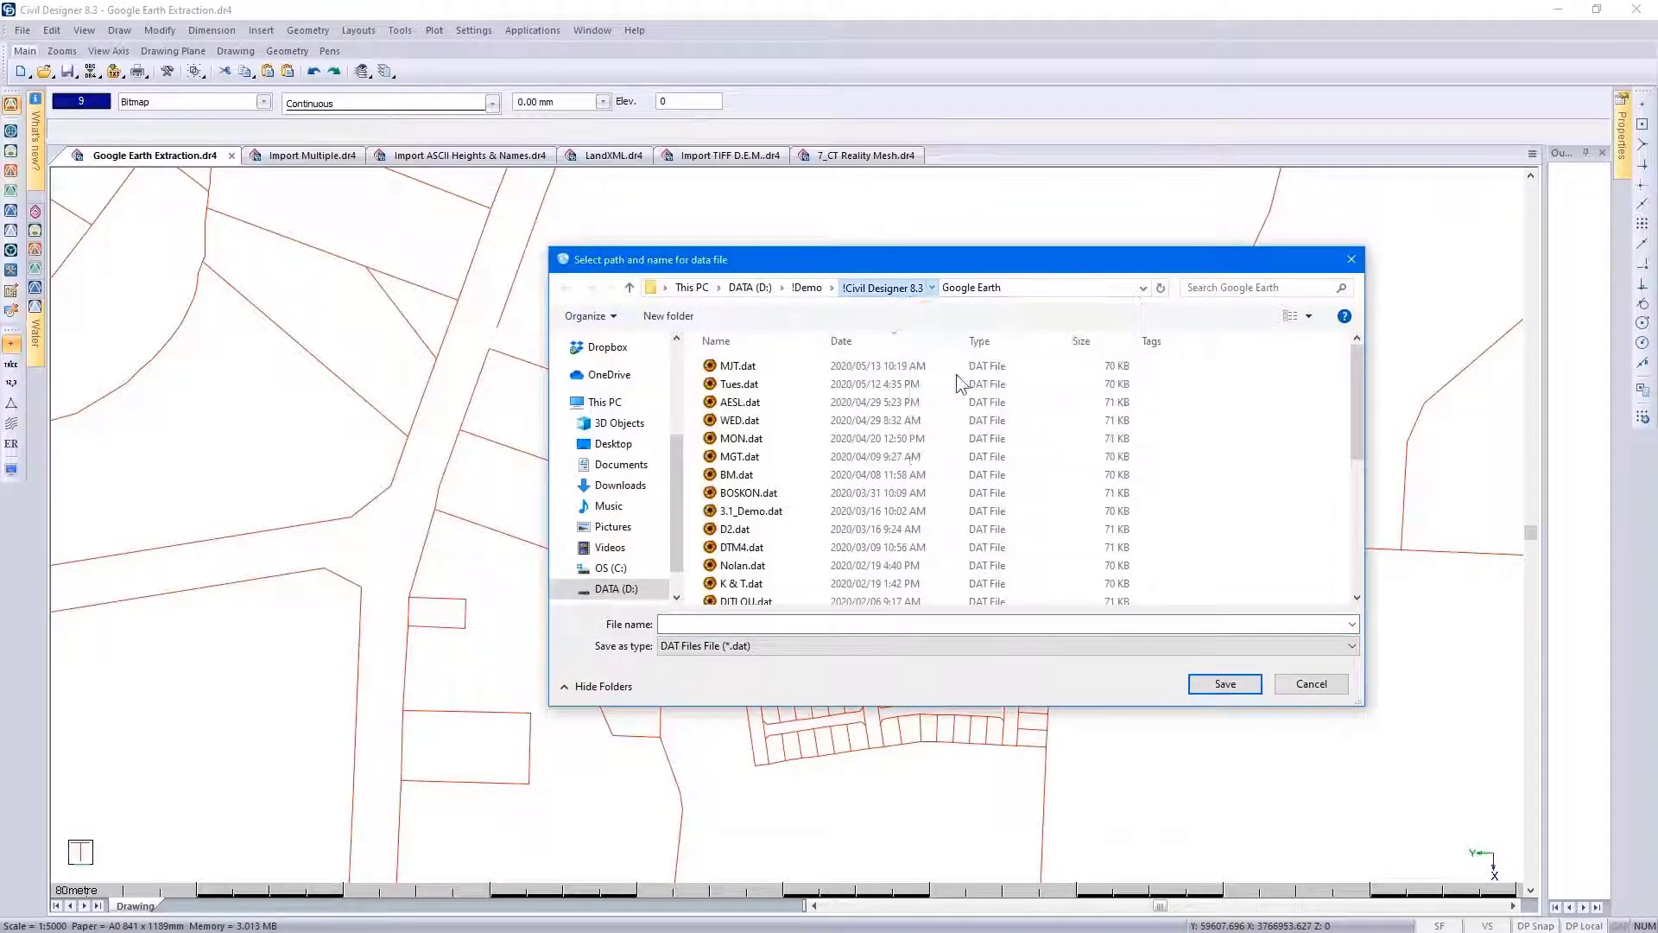
{"action": "double_click", "coordinate": [888, 361]}
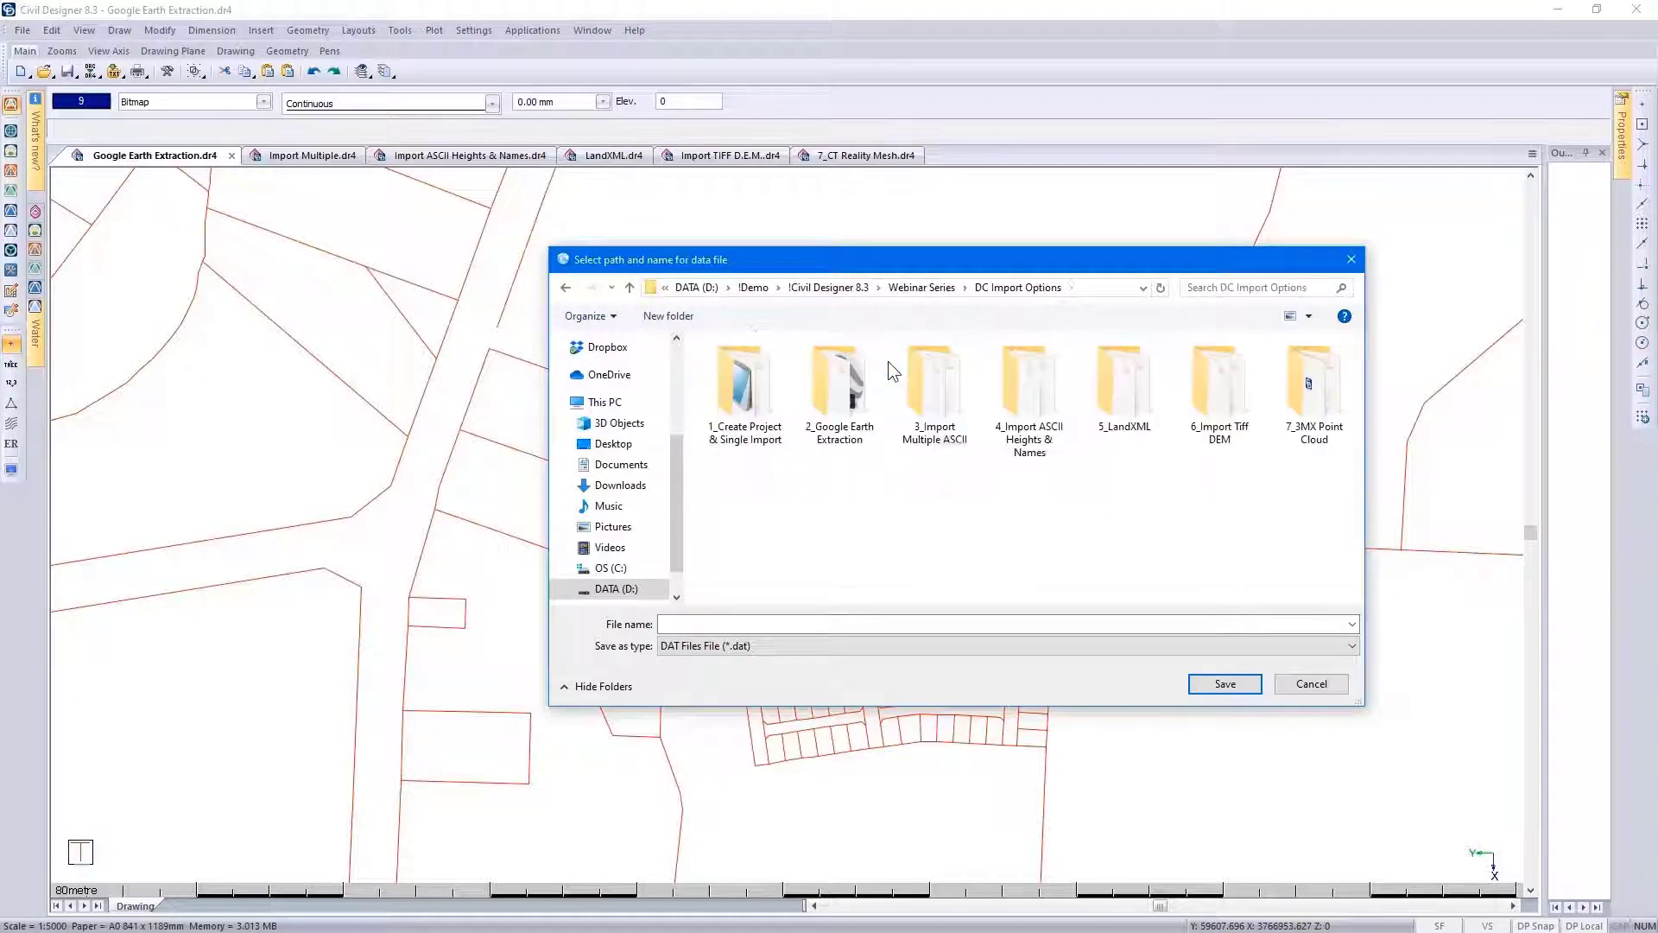
{"action": "double_click", "coordinate": [842, 393]}
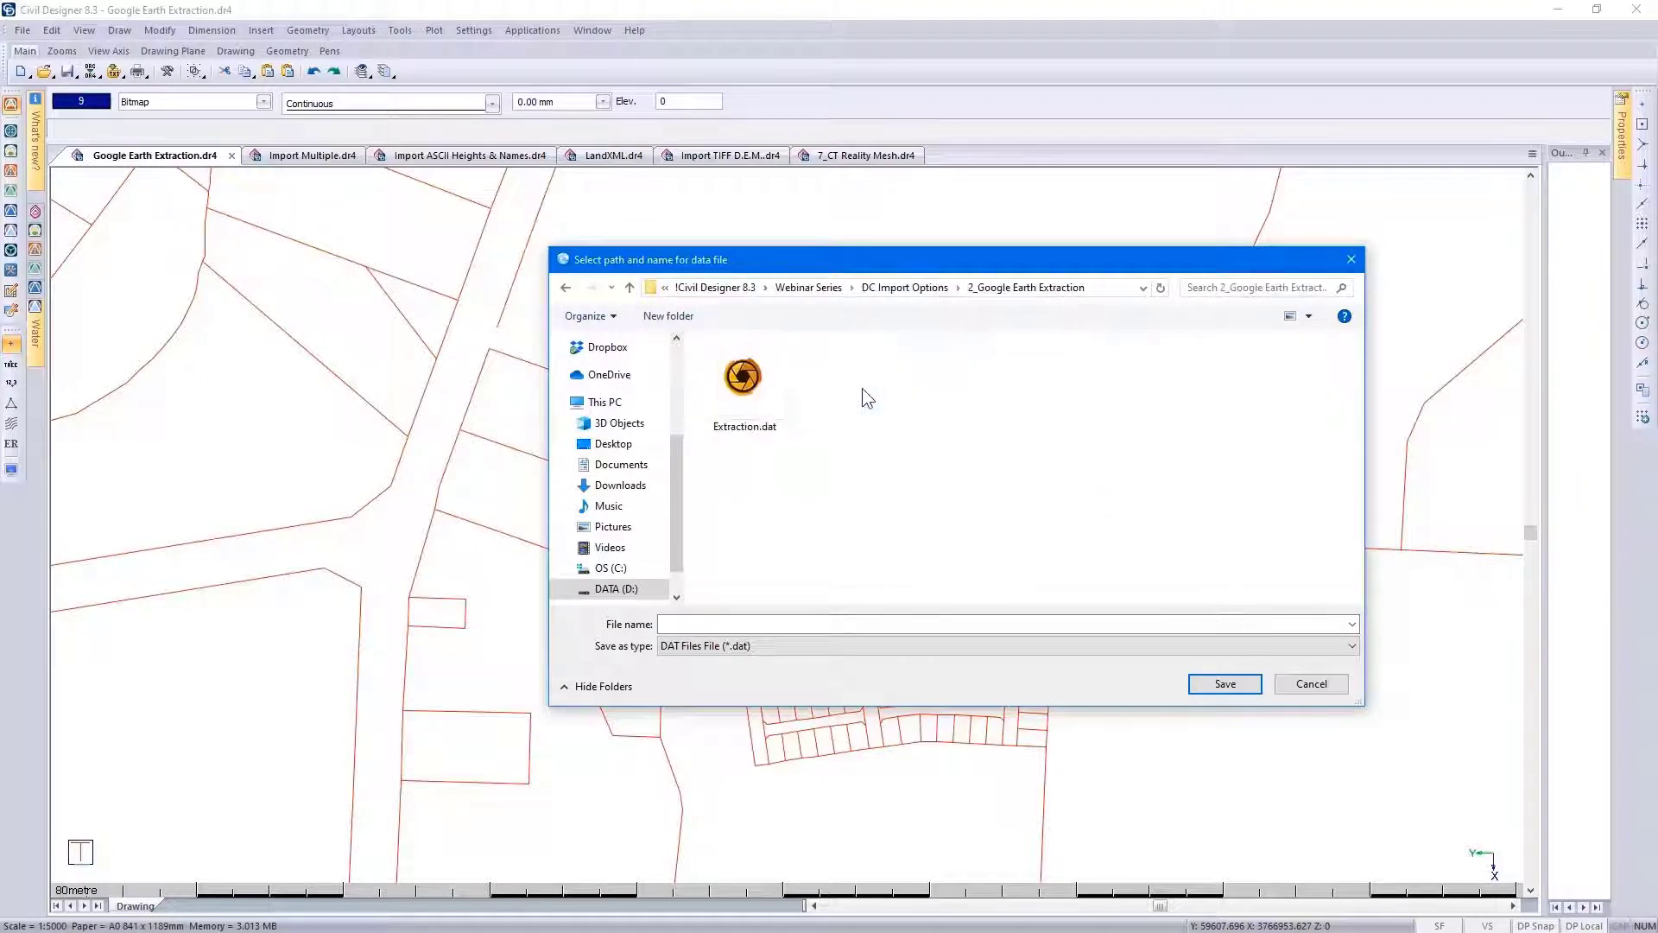
- Name the file 'Google Earth Extraction1' and generate the 50-spaced elevation grid DAT
{"action": "left_click", "coordinate": [677, 623]}
{"action": "type", "text": "Google Earth Extraction1"}
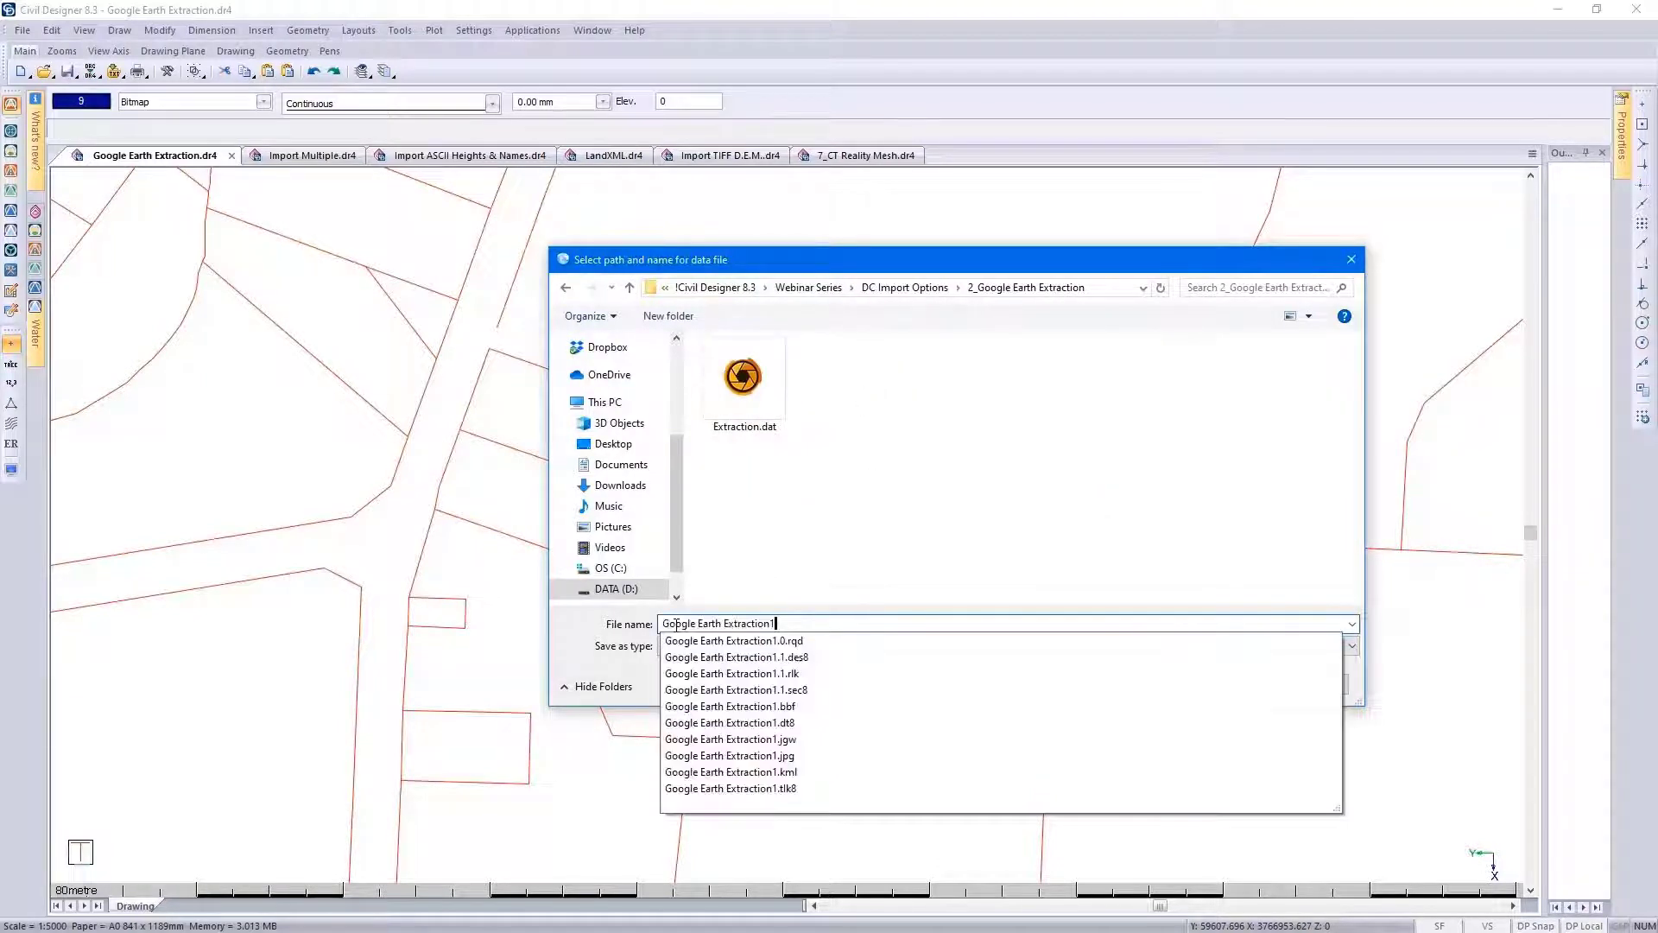
{"action": "left_click", "coordinate": [655, 626]}
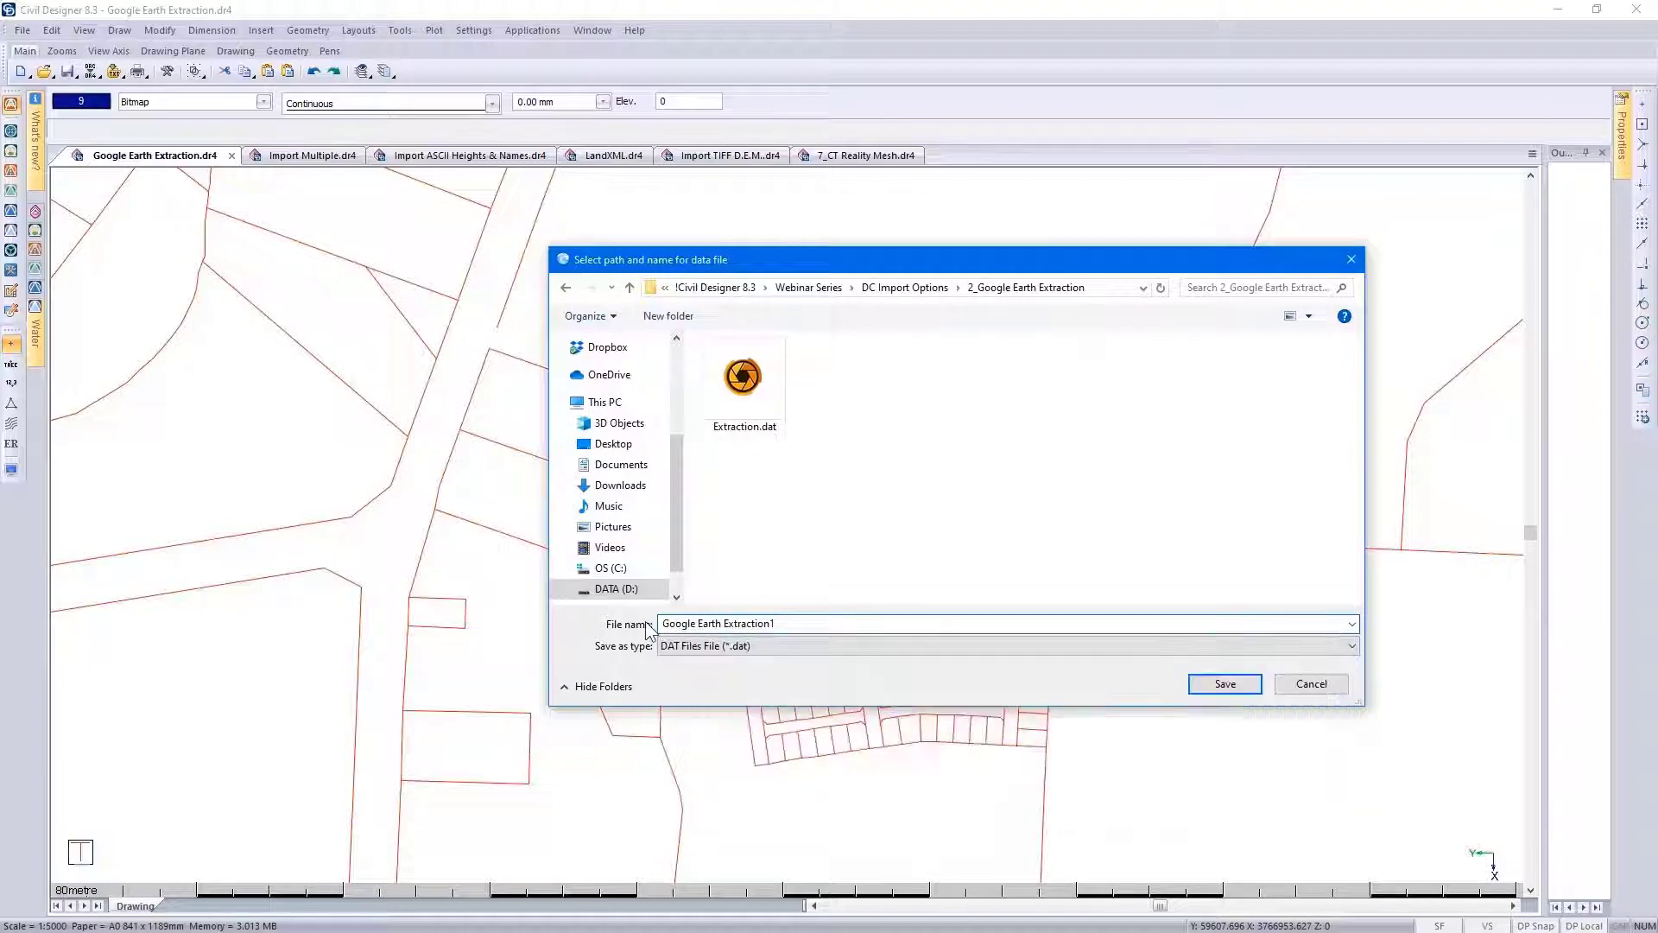
{"action": "left_click", "coordinate": [1194, 684]}
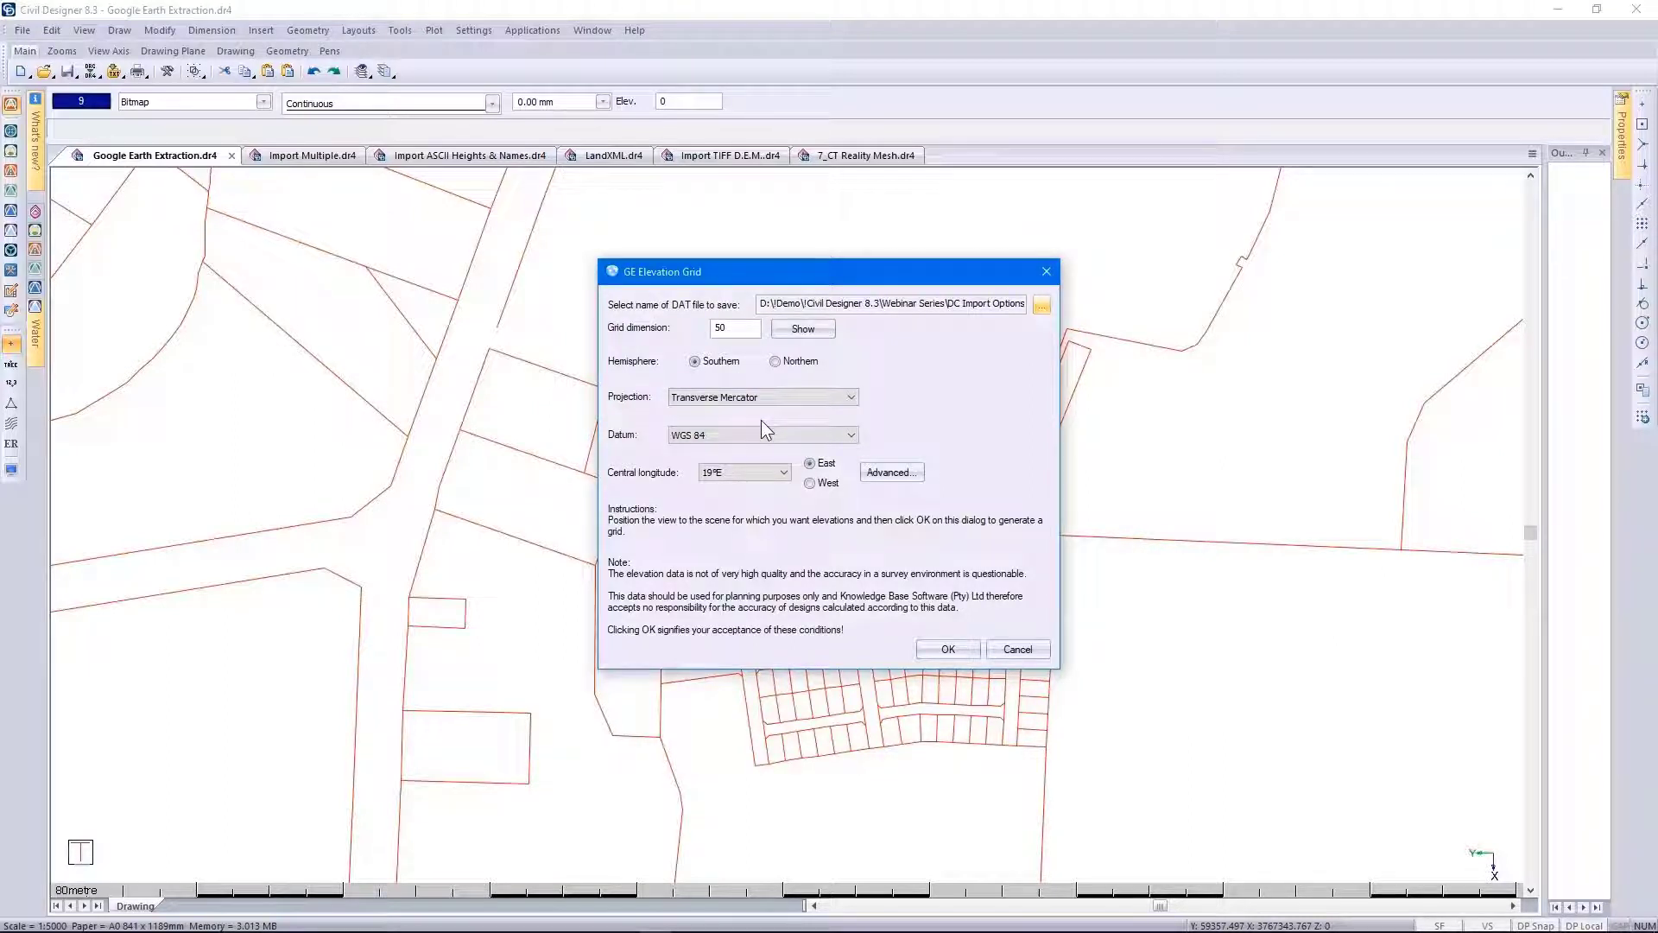
{"action": "left_click", "coordinate": [965, 646]}
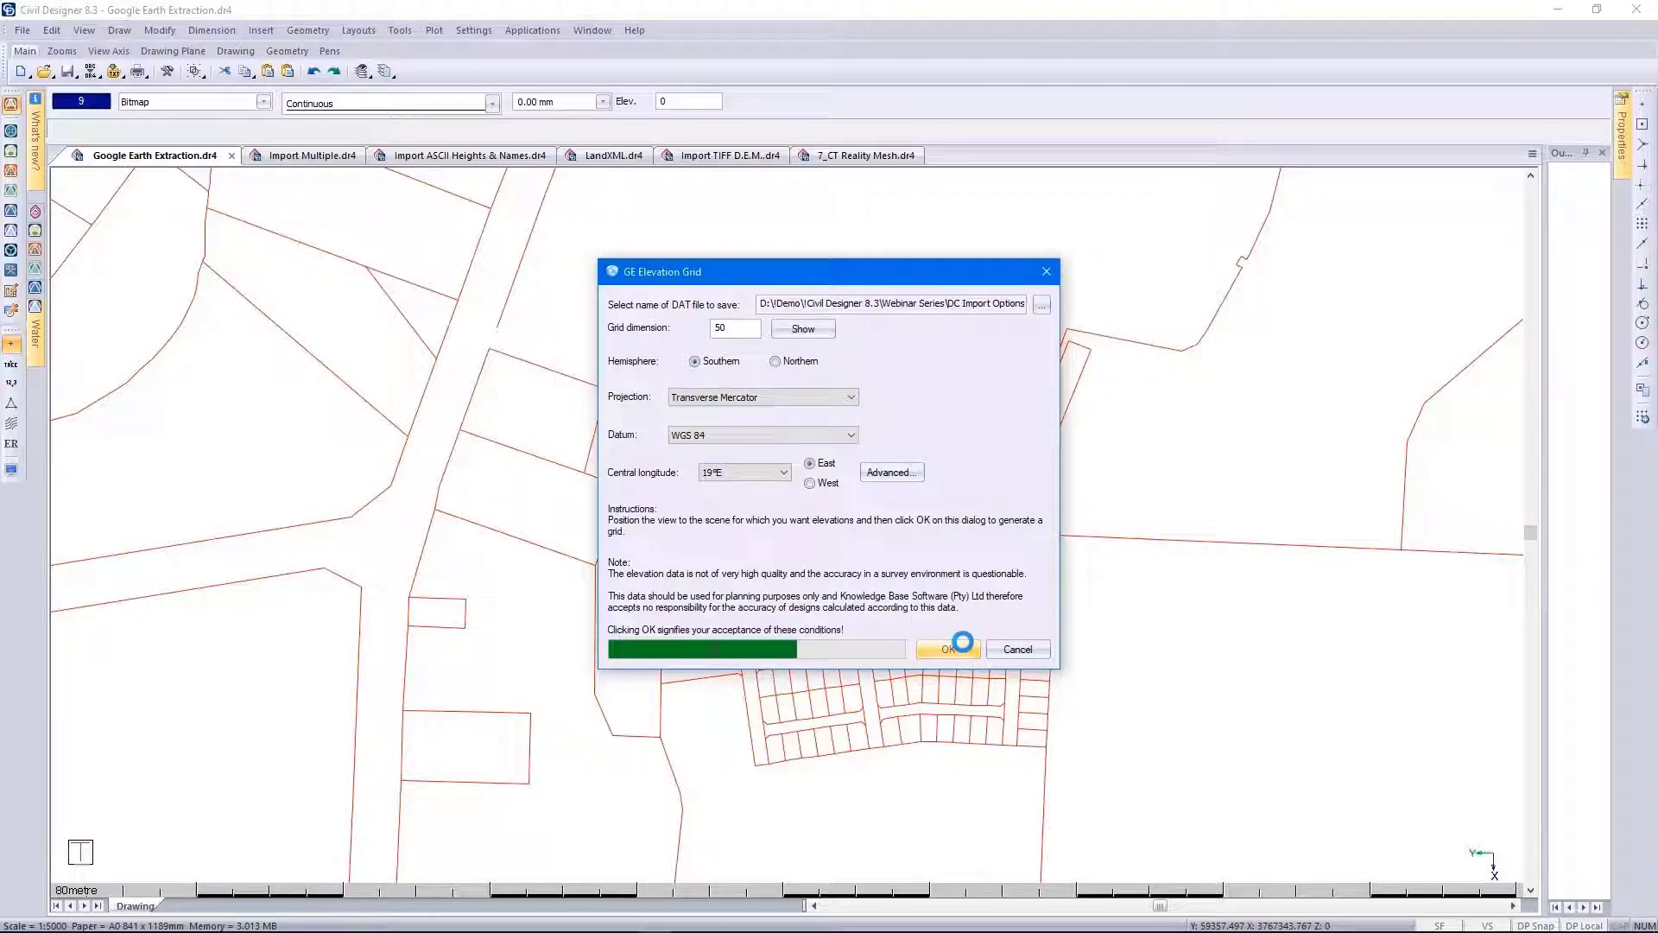
{"action": "left_click", "coordinate": [900, 510]}
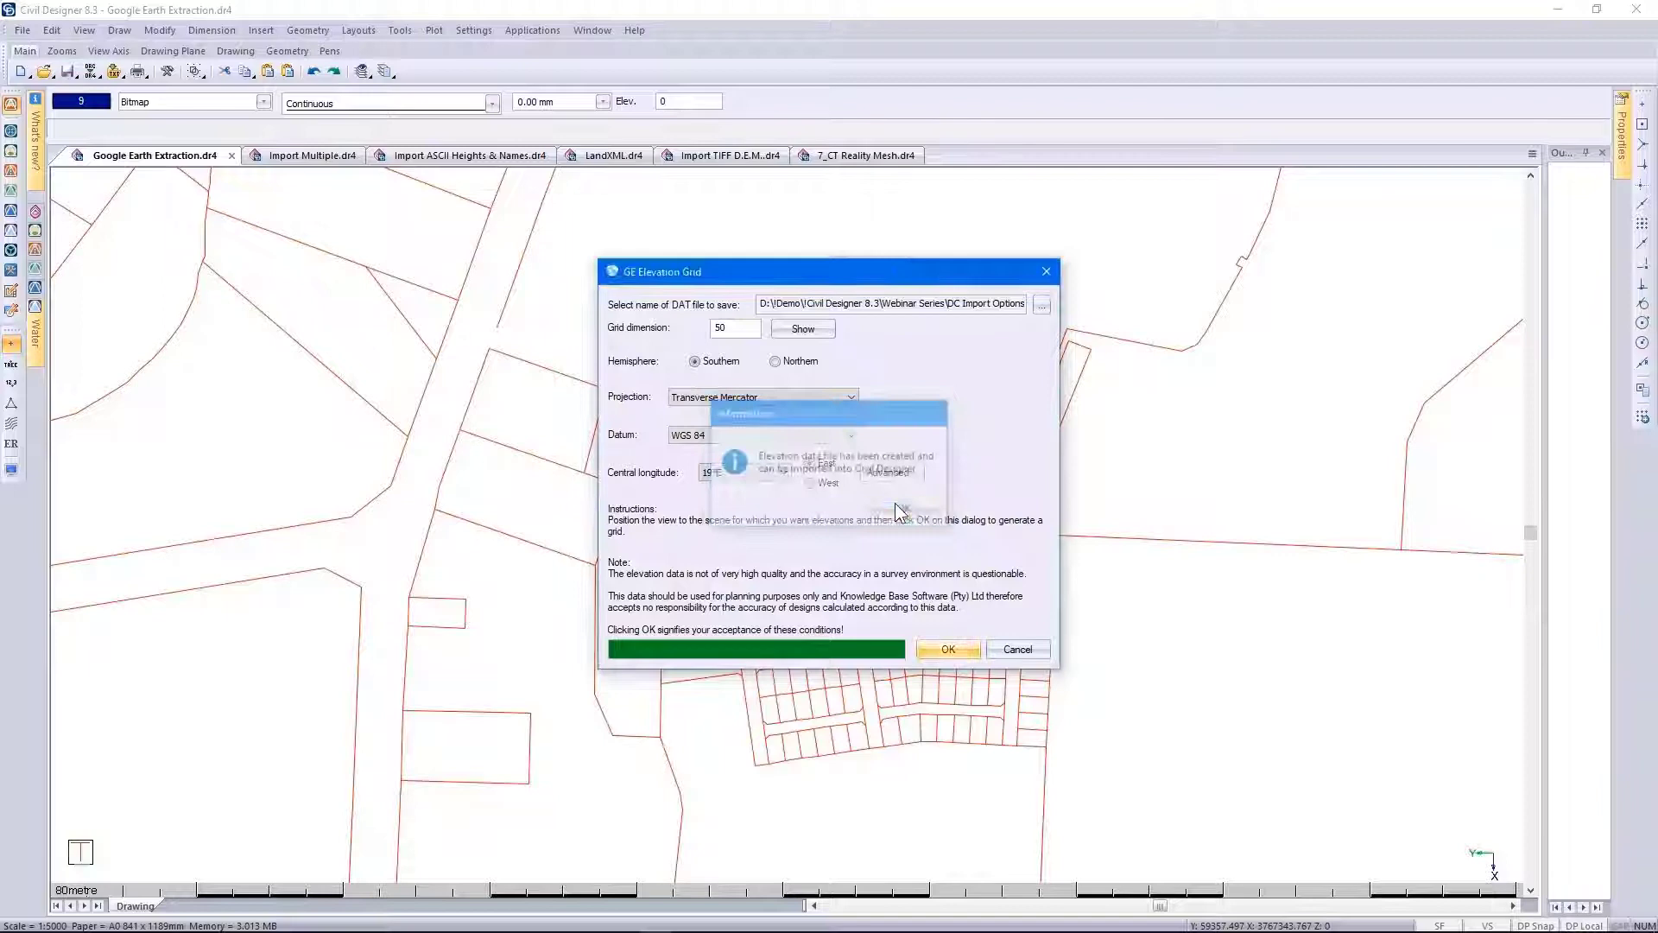
- Close the grid dialog, switch to Survey mode and start File > Import > ASCII YXZ > Single File
{"action": "left_click", "coordinate": [1010, 649]}
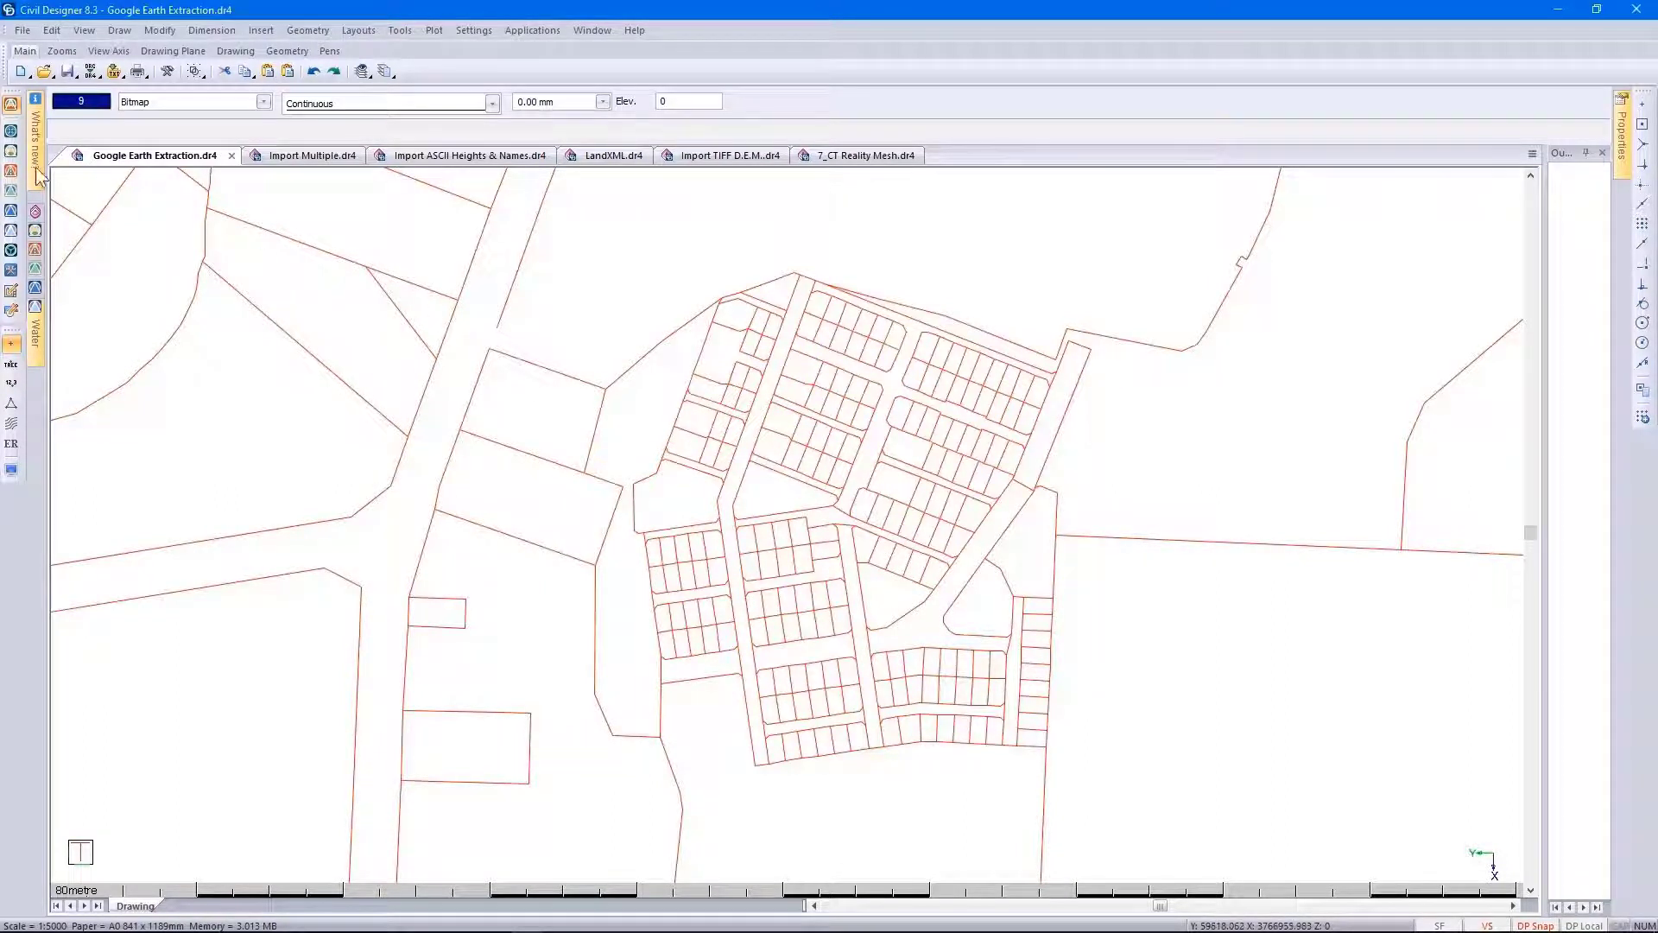
{"action": "left_click", "coordinate": [11, 130]}
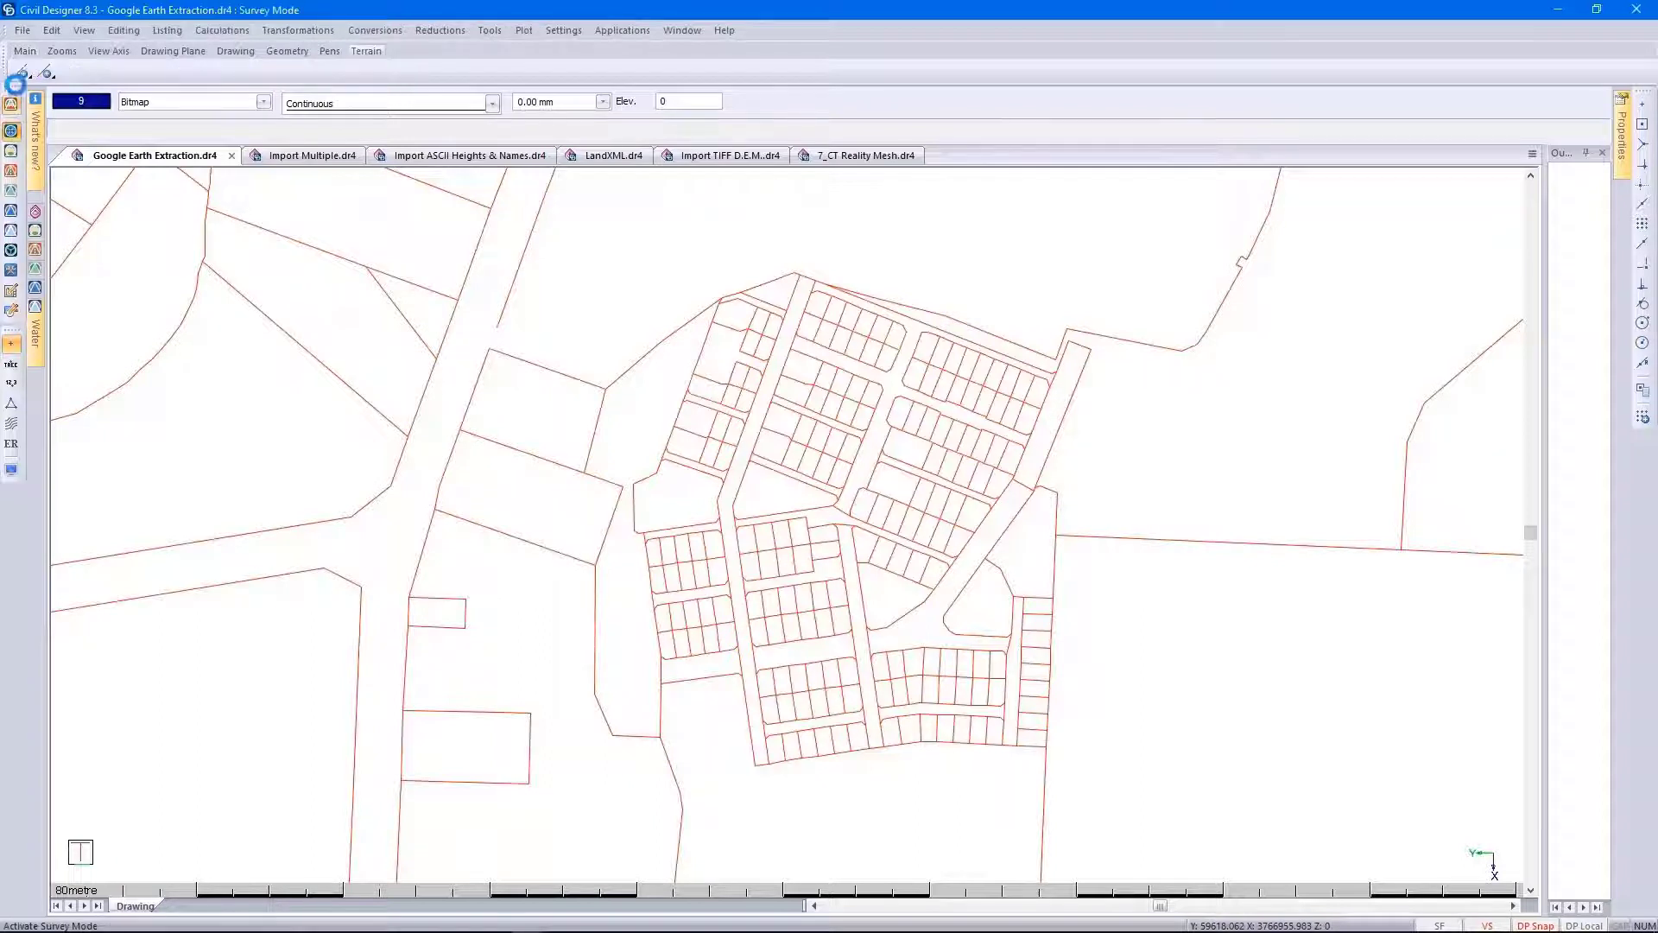
{"action": "left_click", "coordinate": [22, 30]}
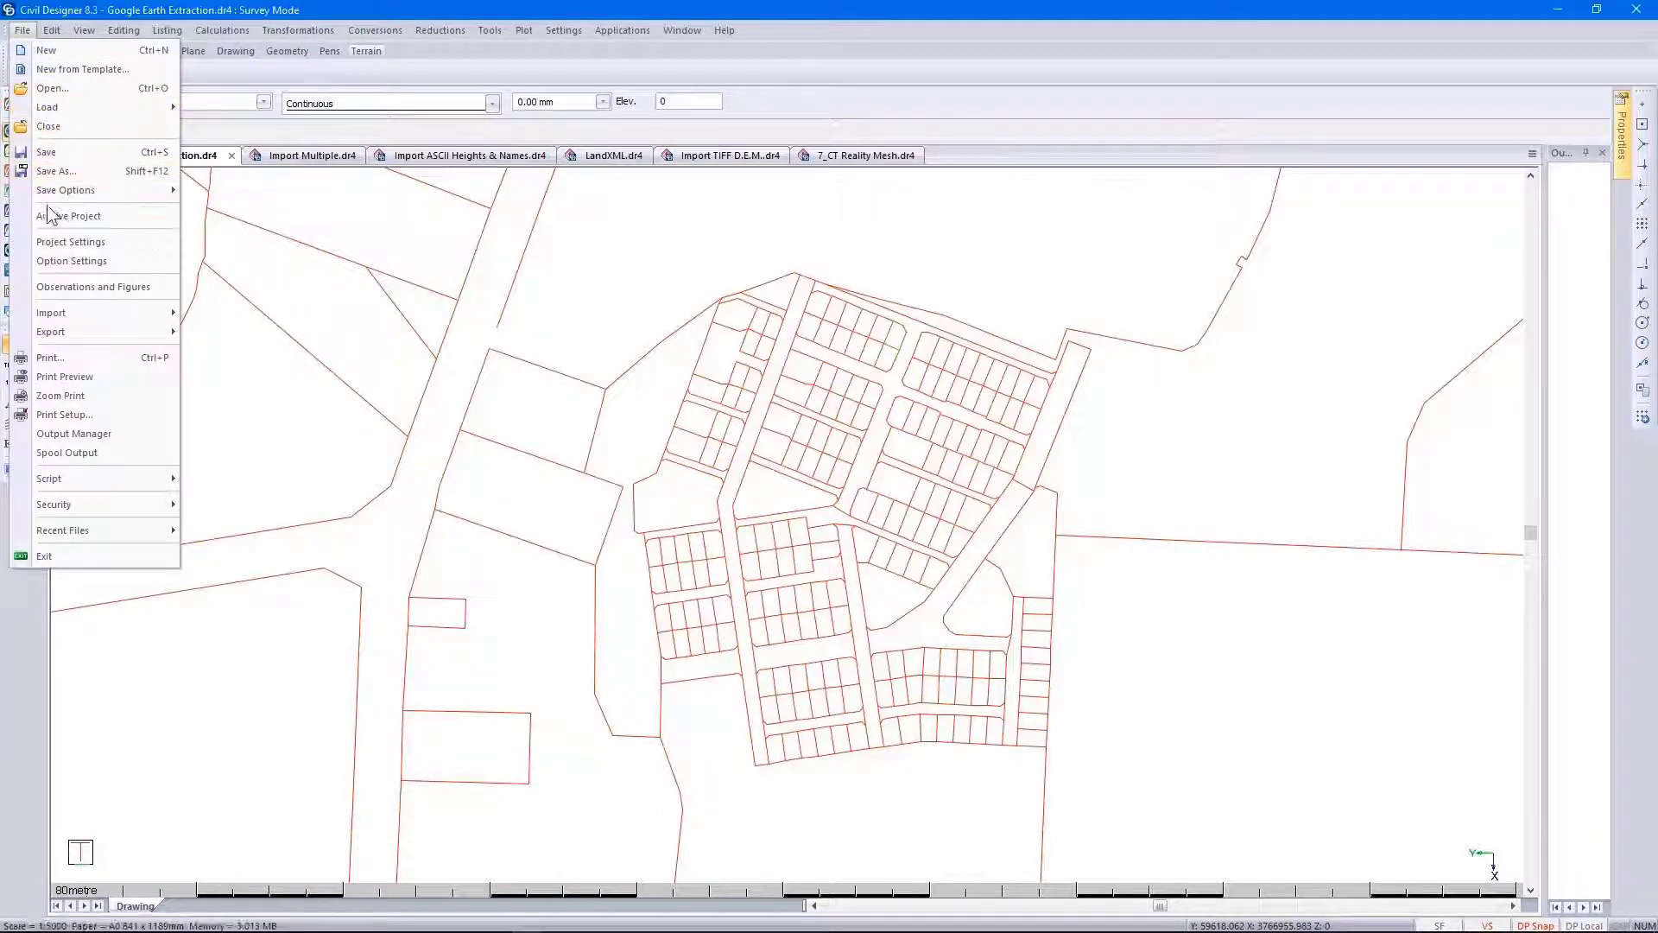
{"action": "mouse_move", "coordinate": [82, 312]}
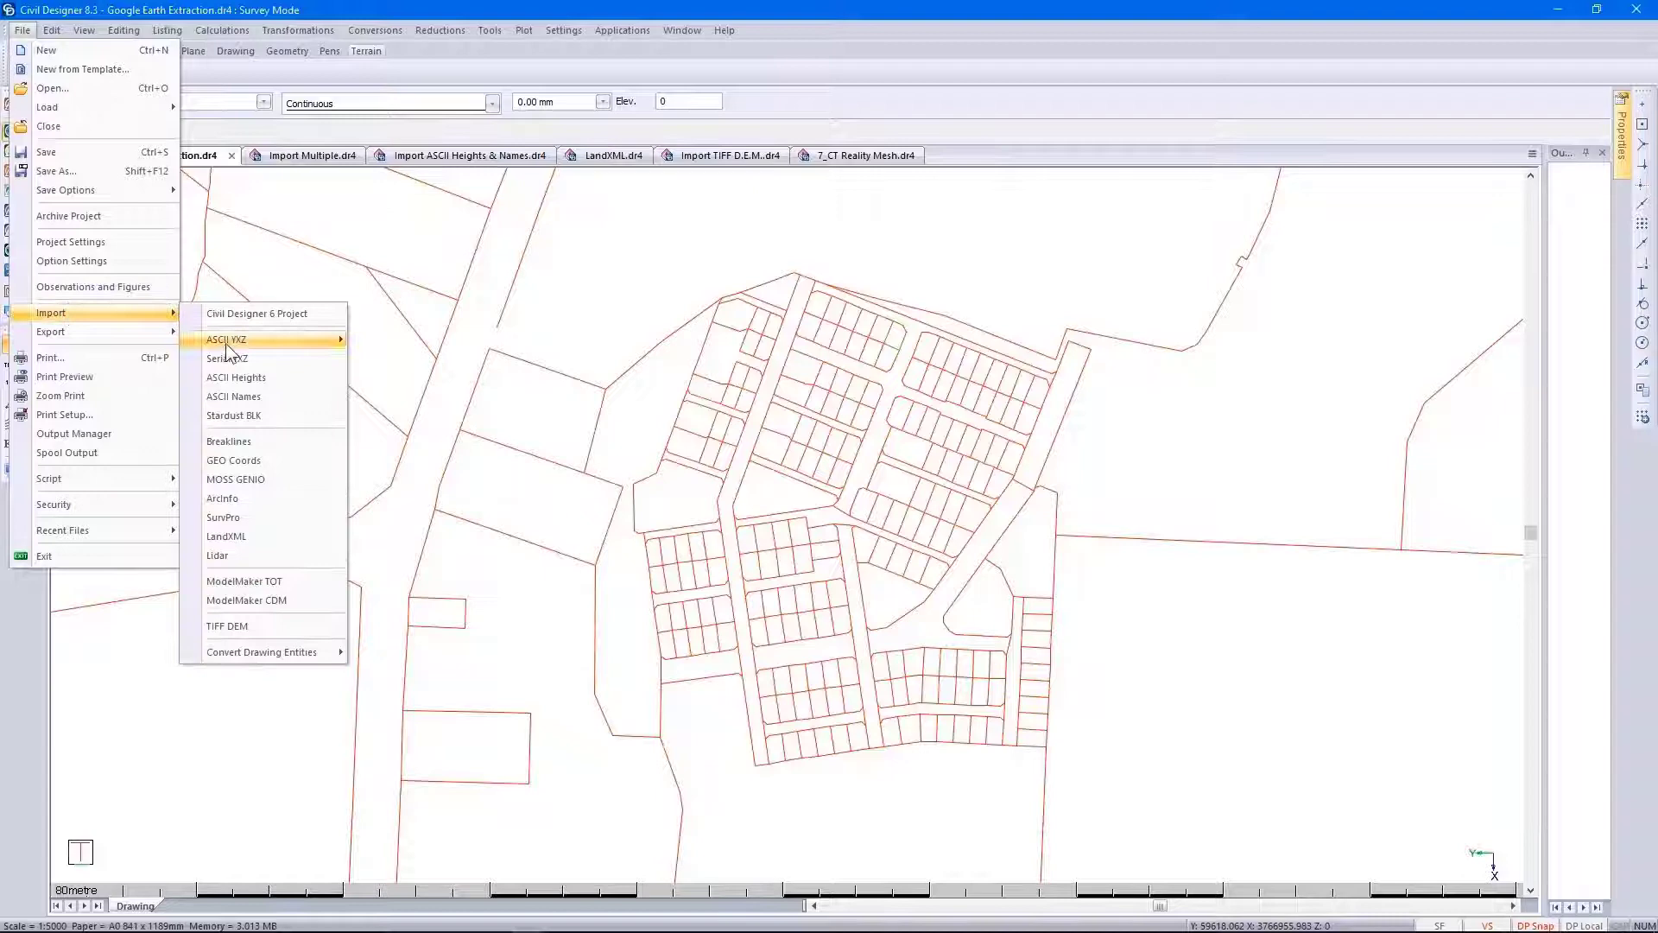
{"action": "mouse_move", "coordinate": [225, 341]}
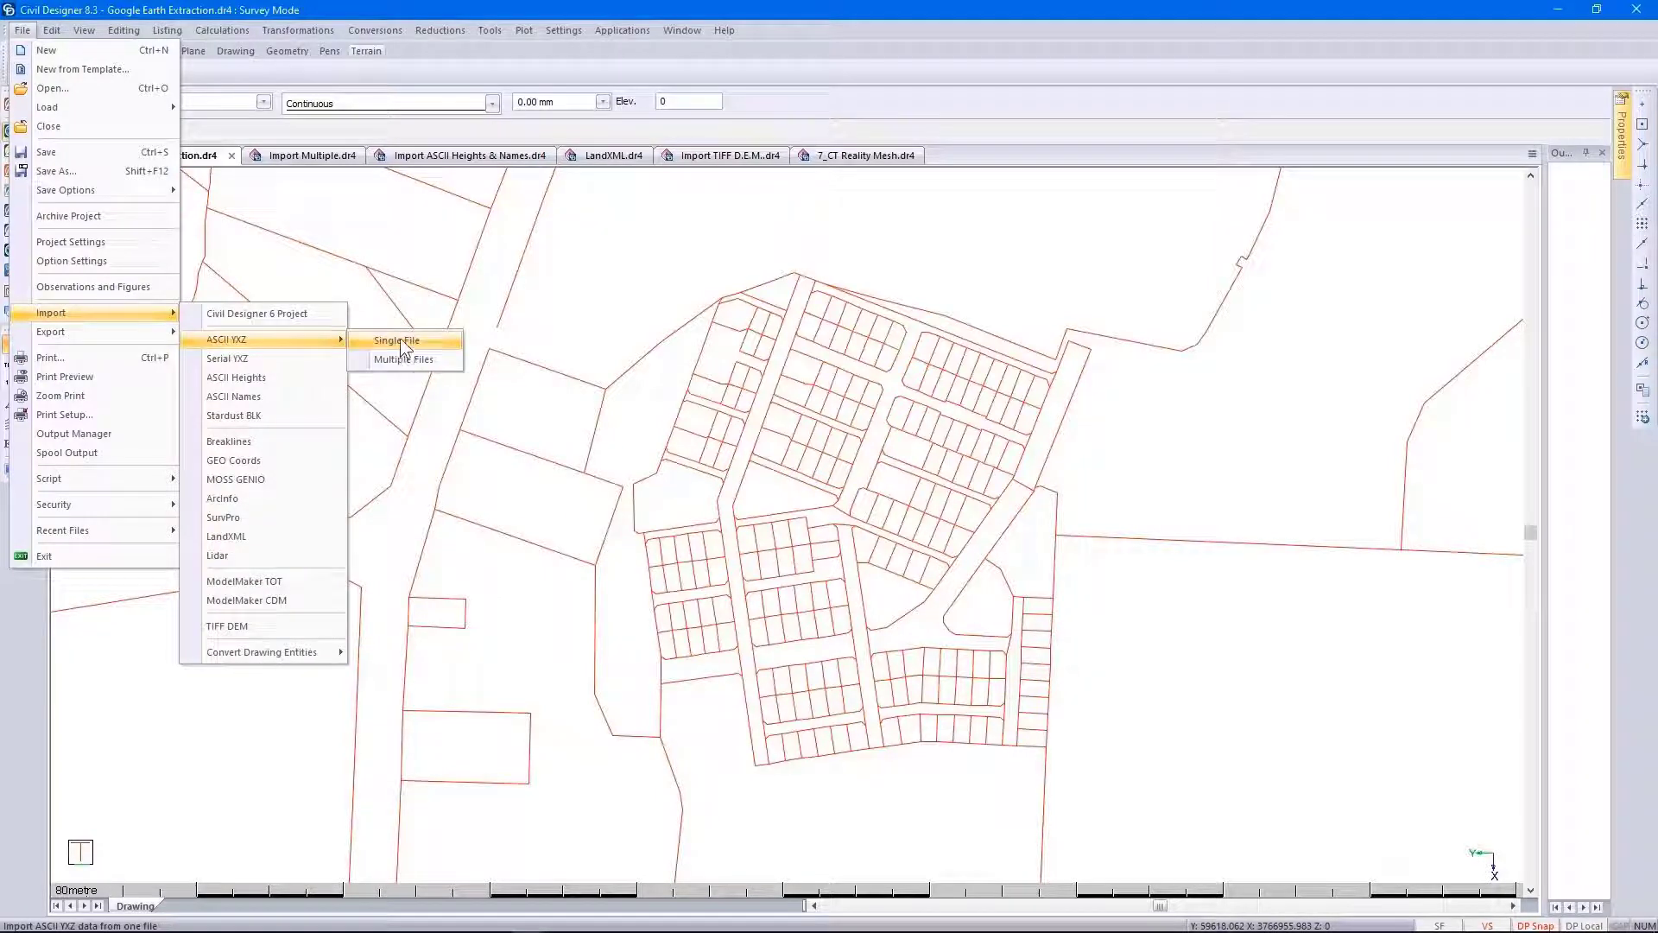
{"action": "left_click", "coordinate": [401, 342]}
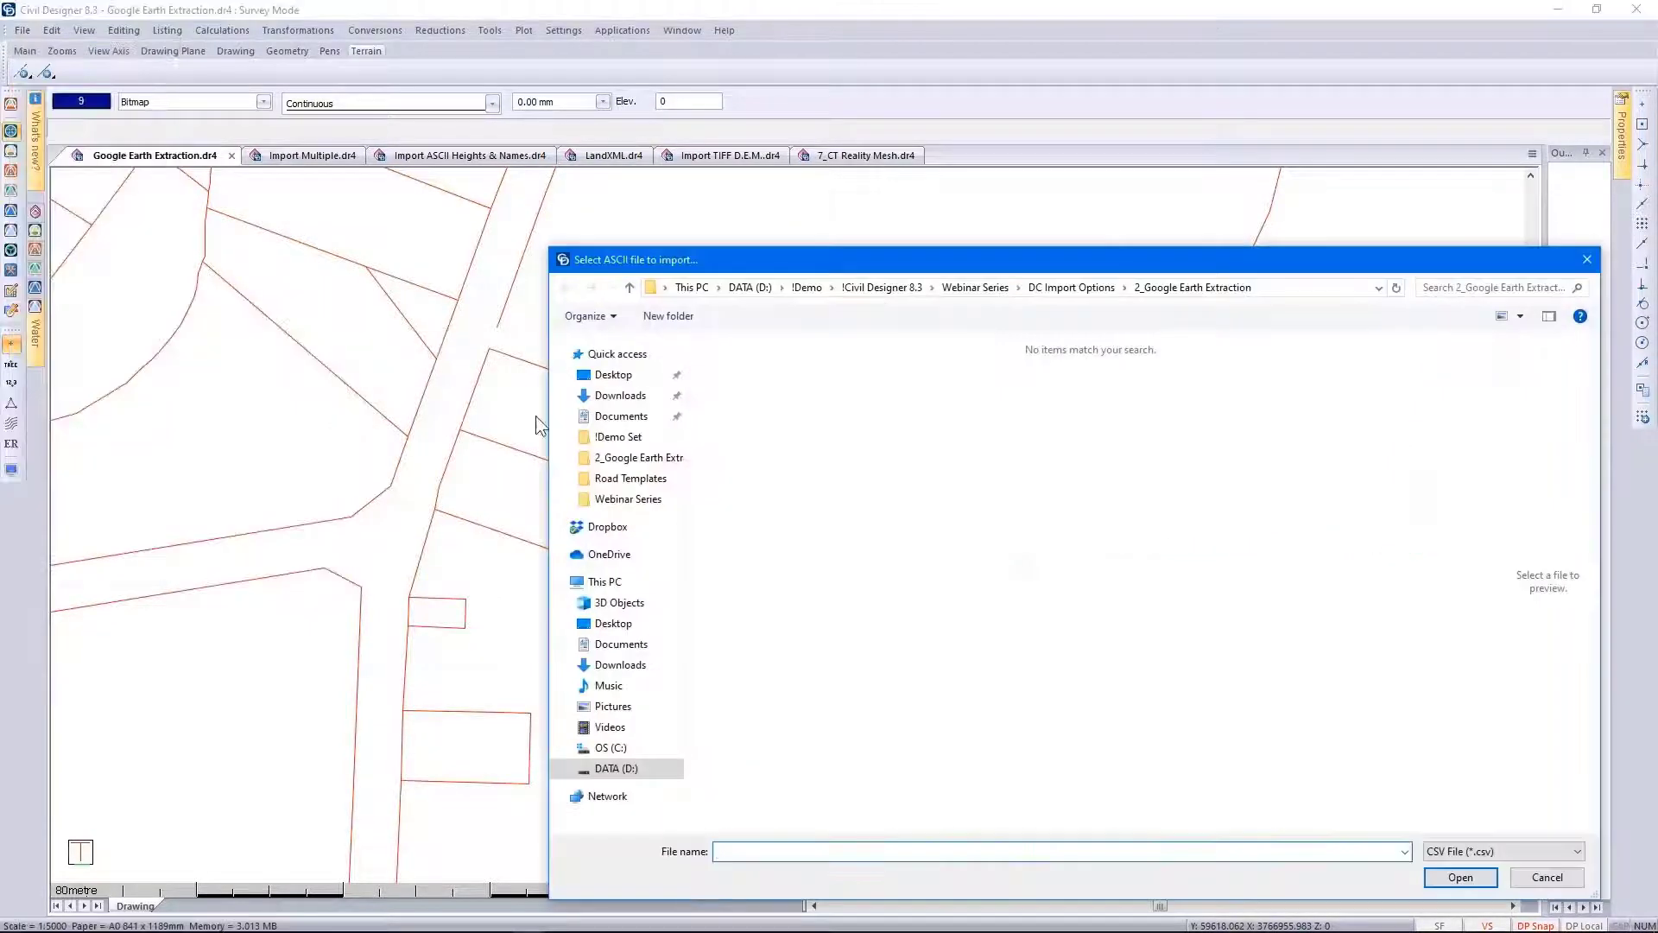
- Open Google Earth Extraction1.dat with the file type set to Data File (*.dat)
{"action": "left_click", "coordinate": [1469, 853]}
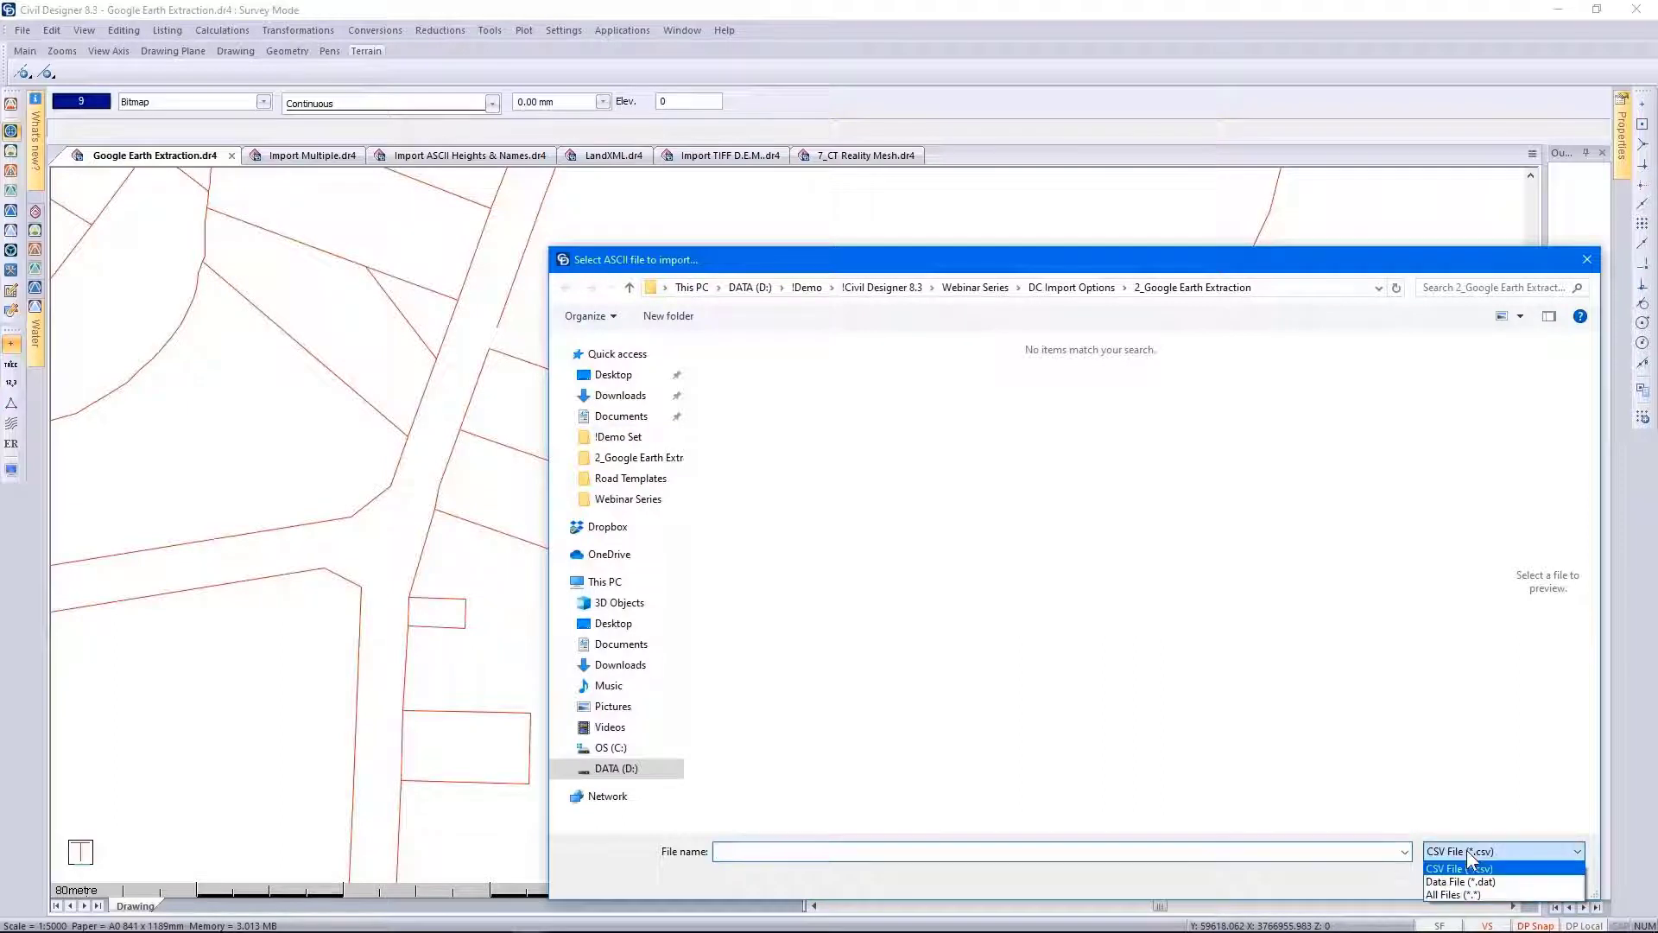
{"action": "left_click", "coordinate": [1469, 881]}
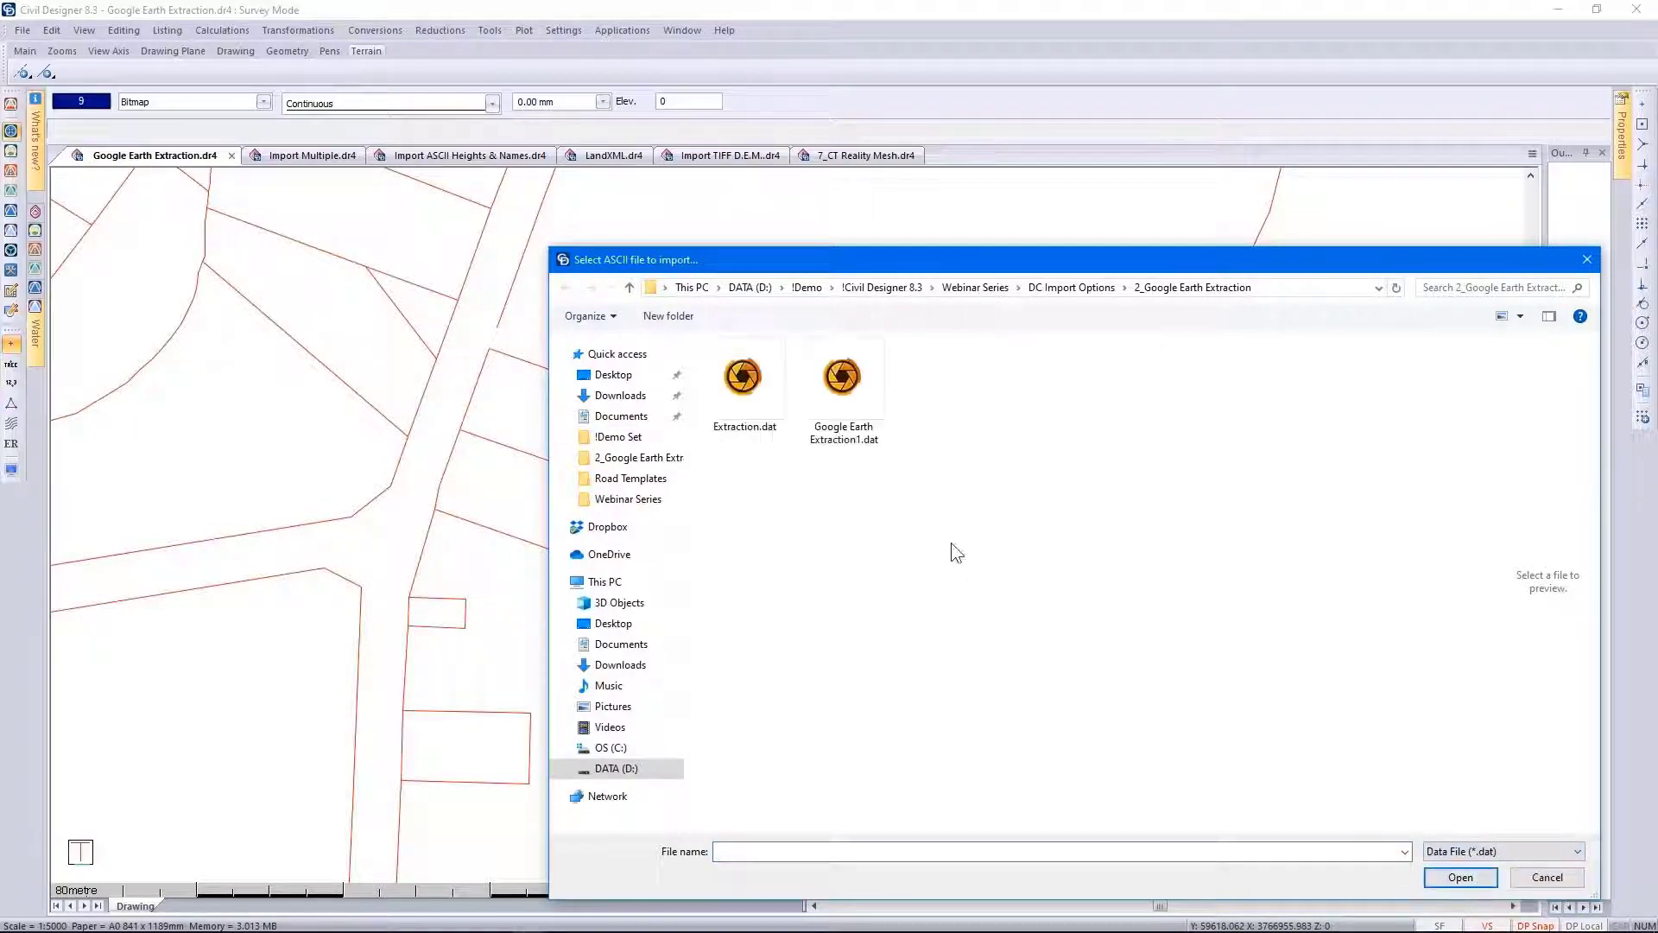
{"action": "left_click", "coordinate": [858, 407]}
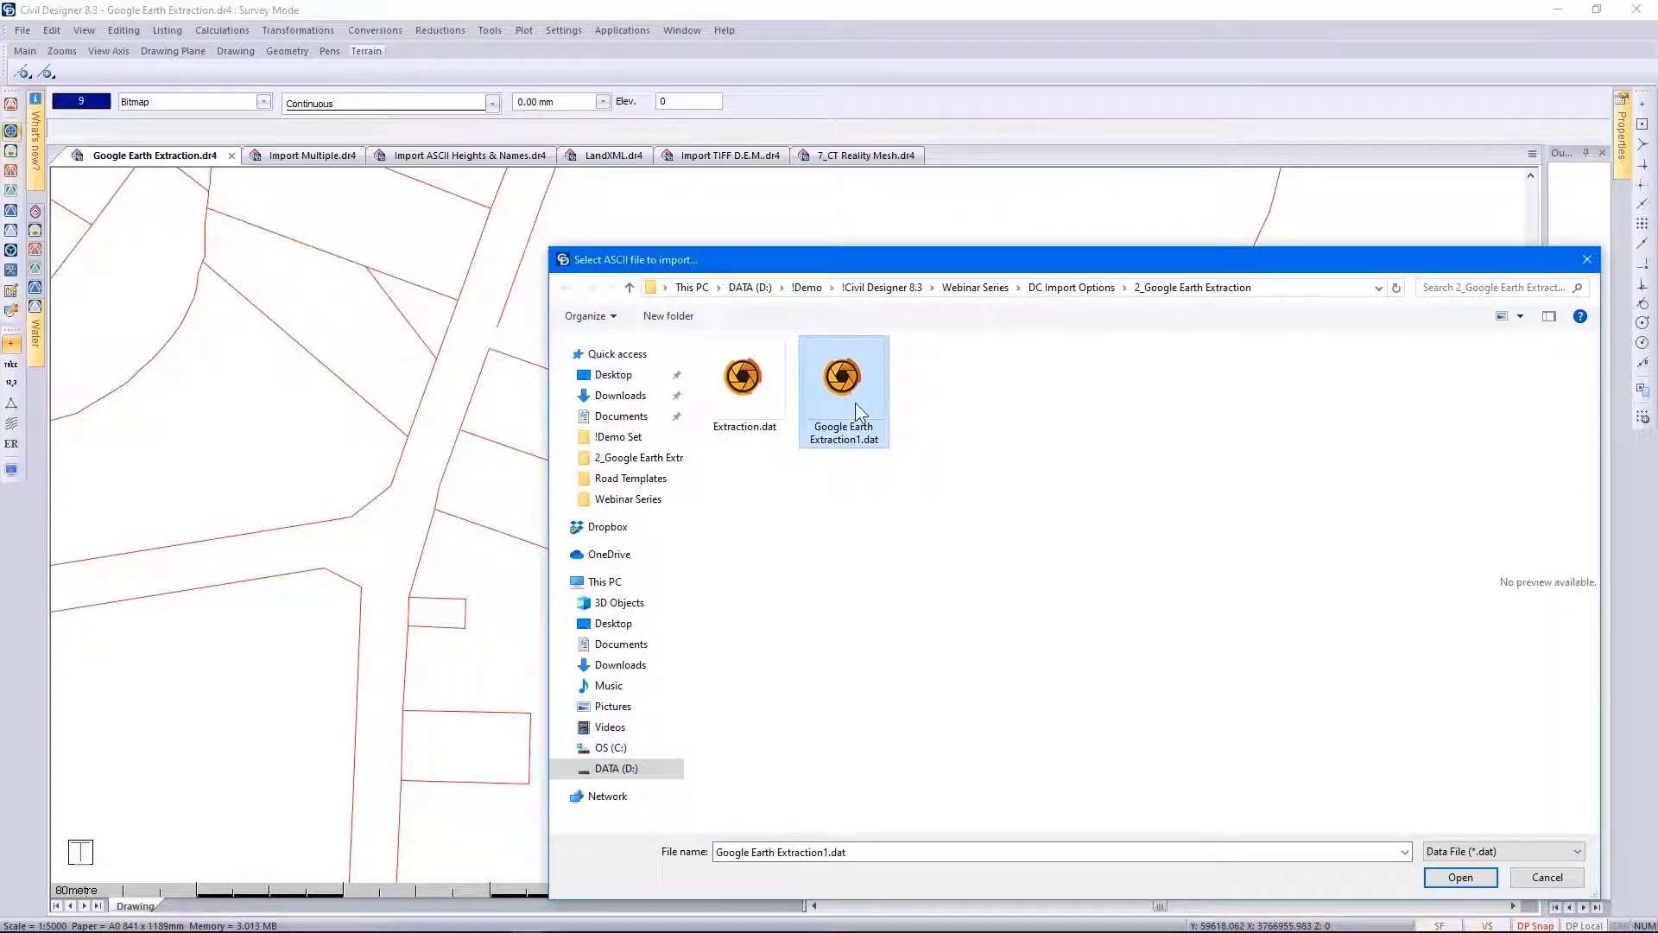
{"action": "left_click", "coordinate": [1459, 881]}
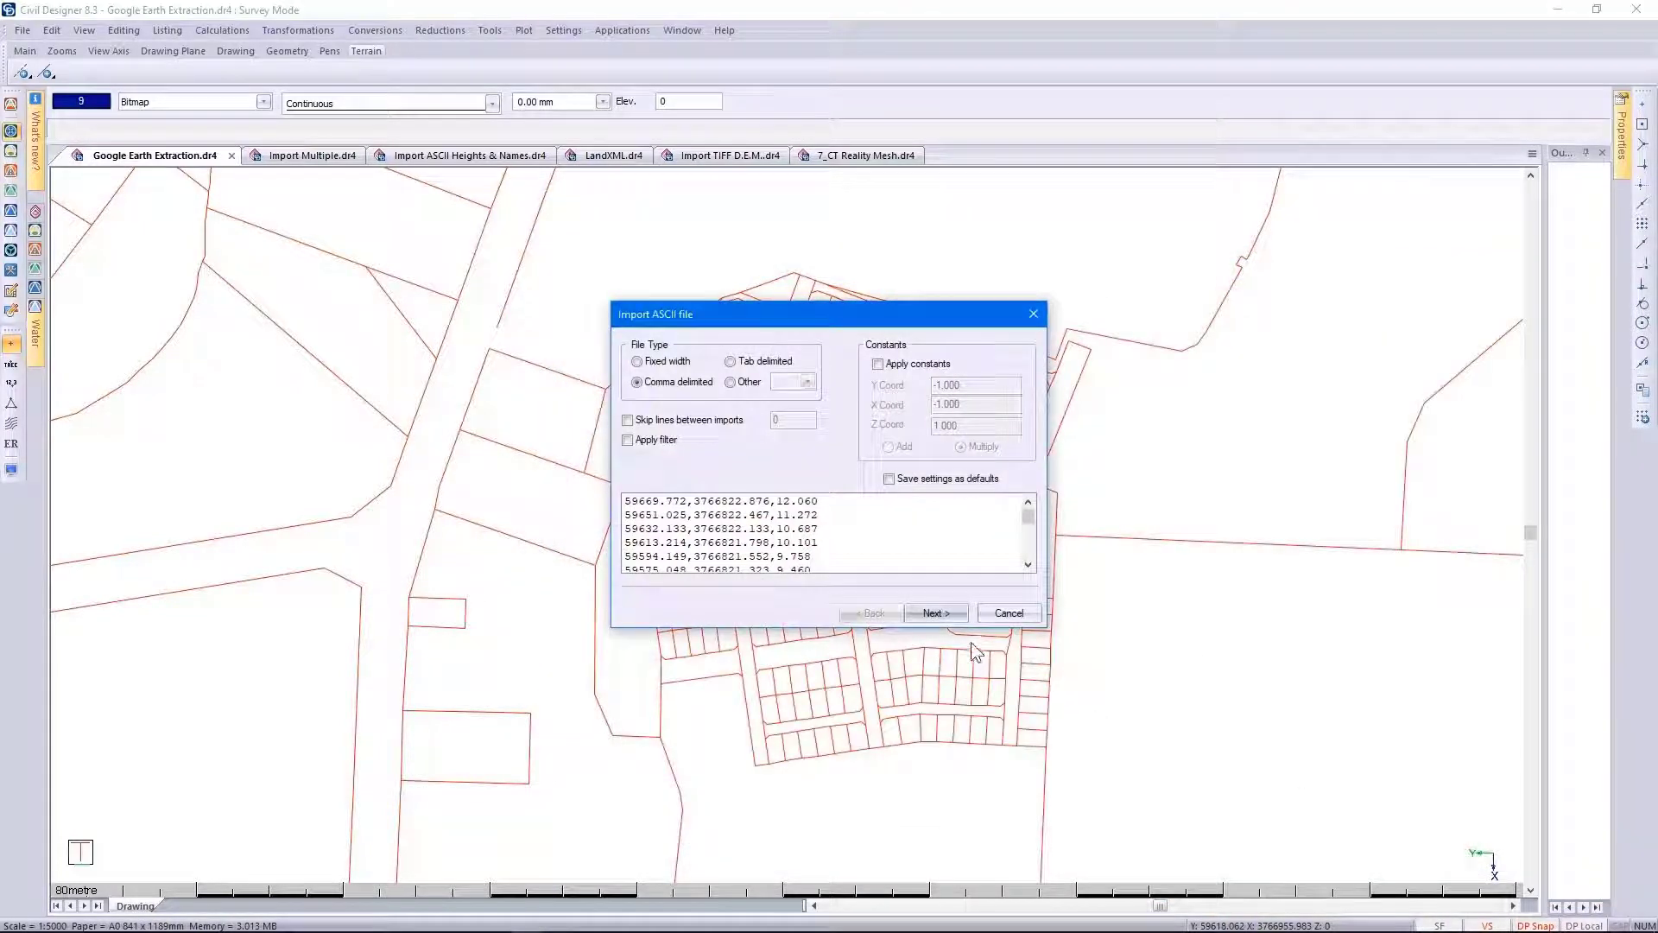
- Assign the third data column as Z Coord and finish the column setup
{"action": "left_click", "coordinate": [931, 613]}
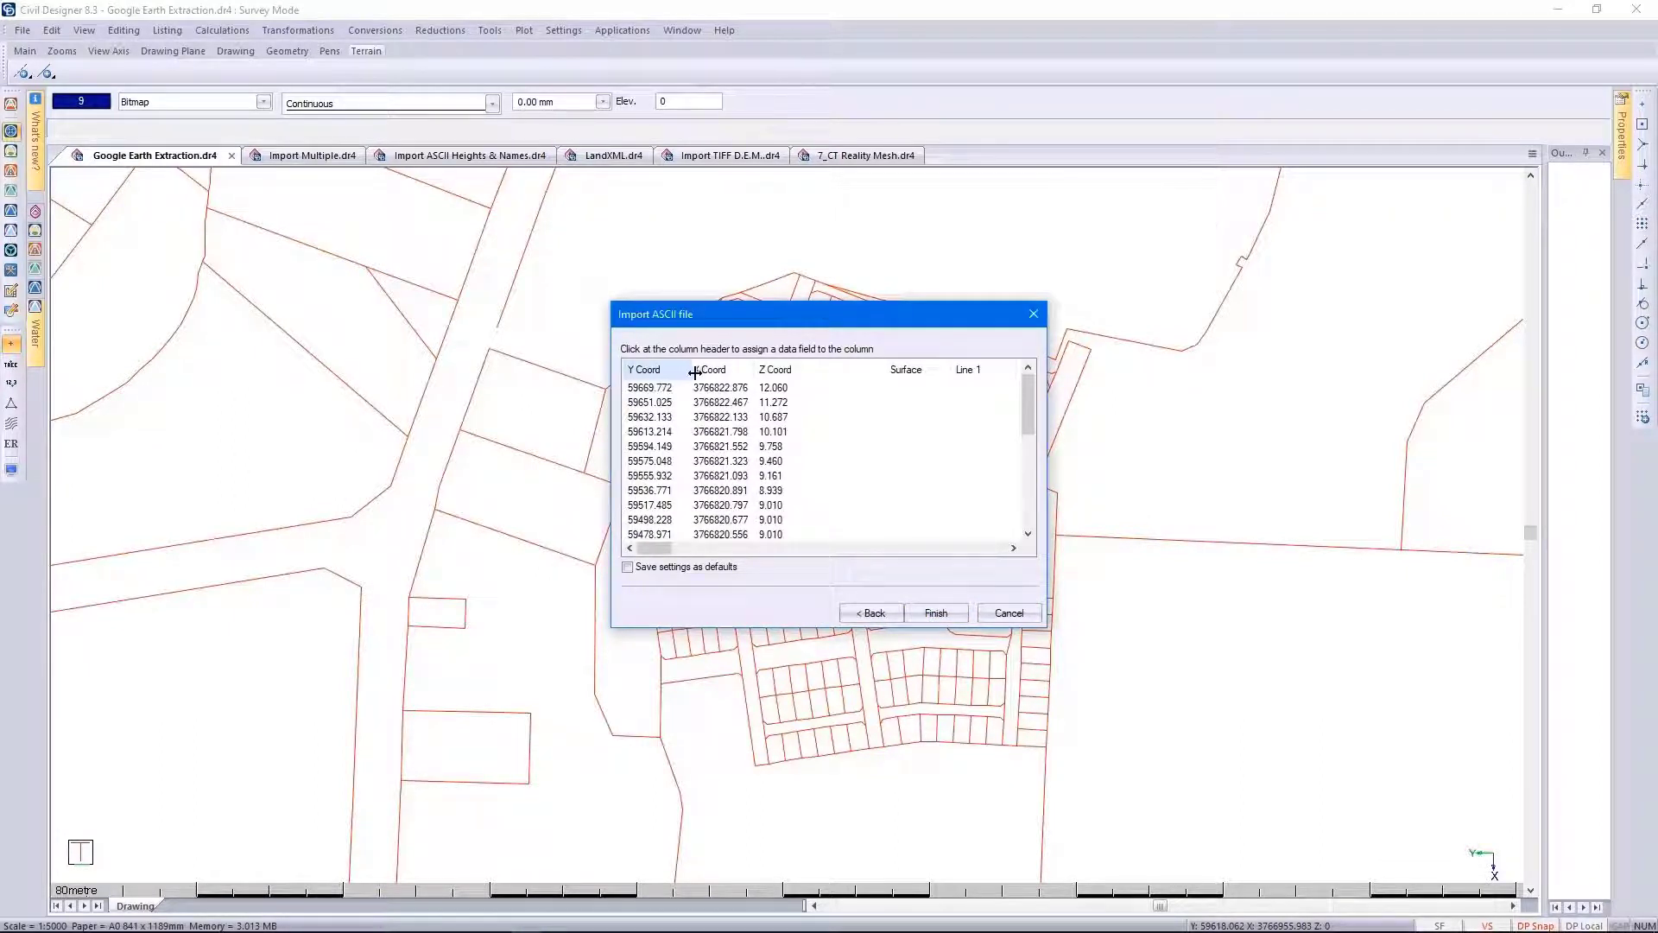
{"action": "left_click", "coordinate": [782, 376]}
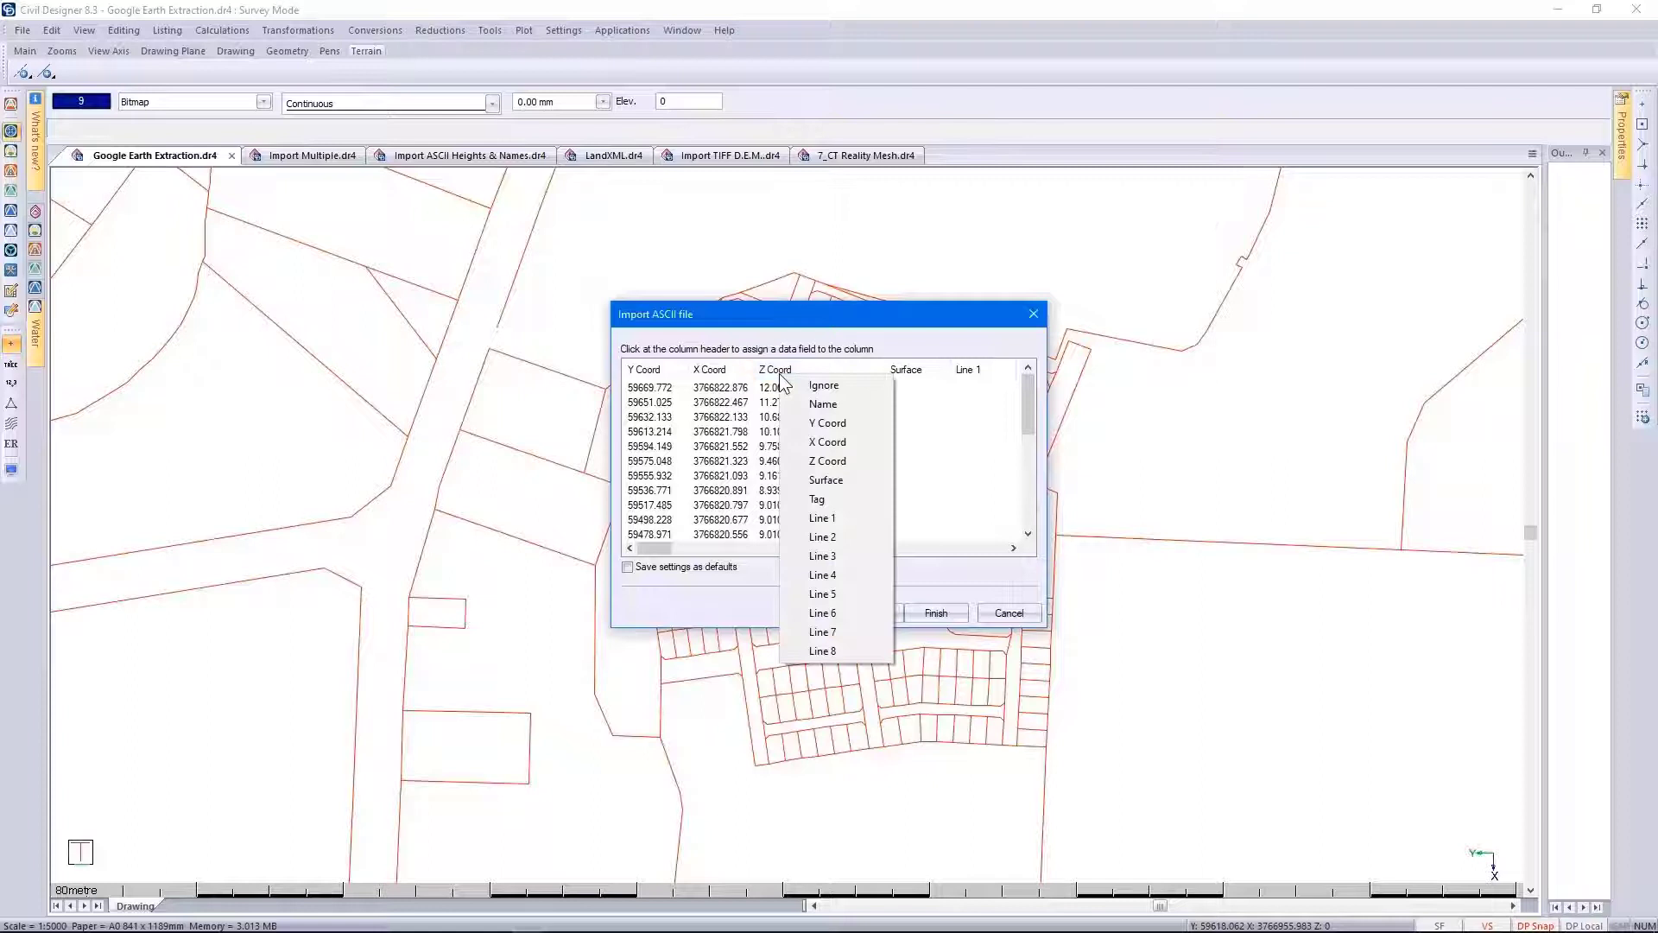
{"action": "left_click", "coordinate": [829, 462]}
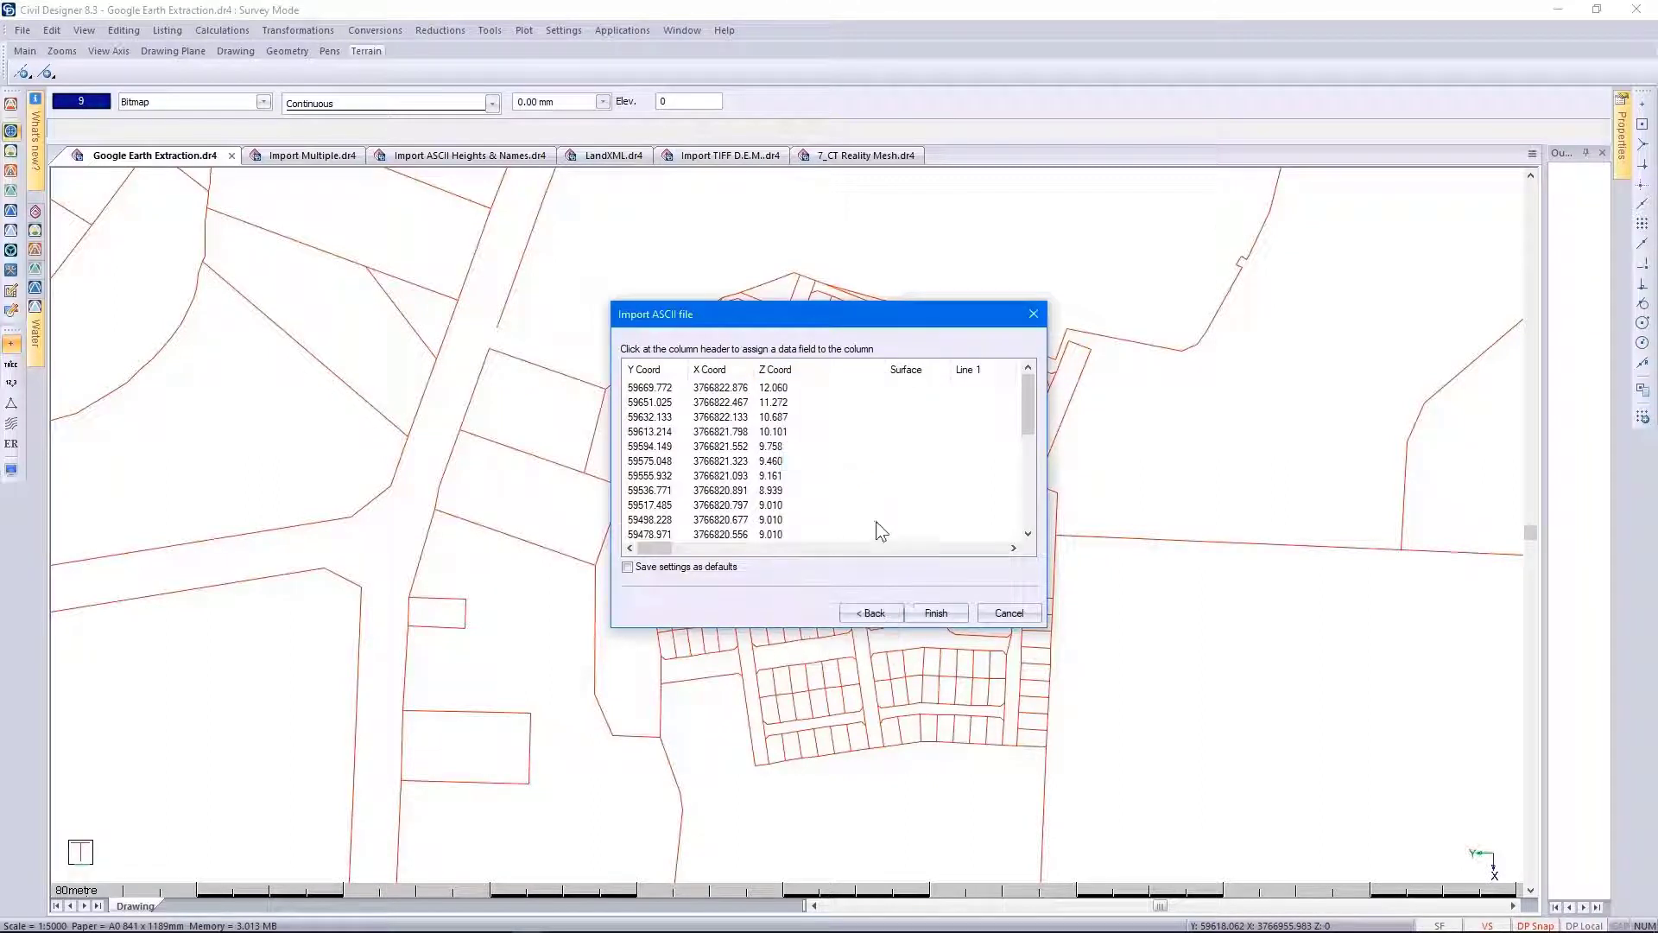
{"action": "left_click", "coordinate": [939, 612]}
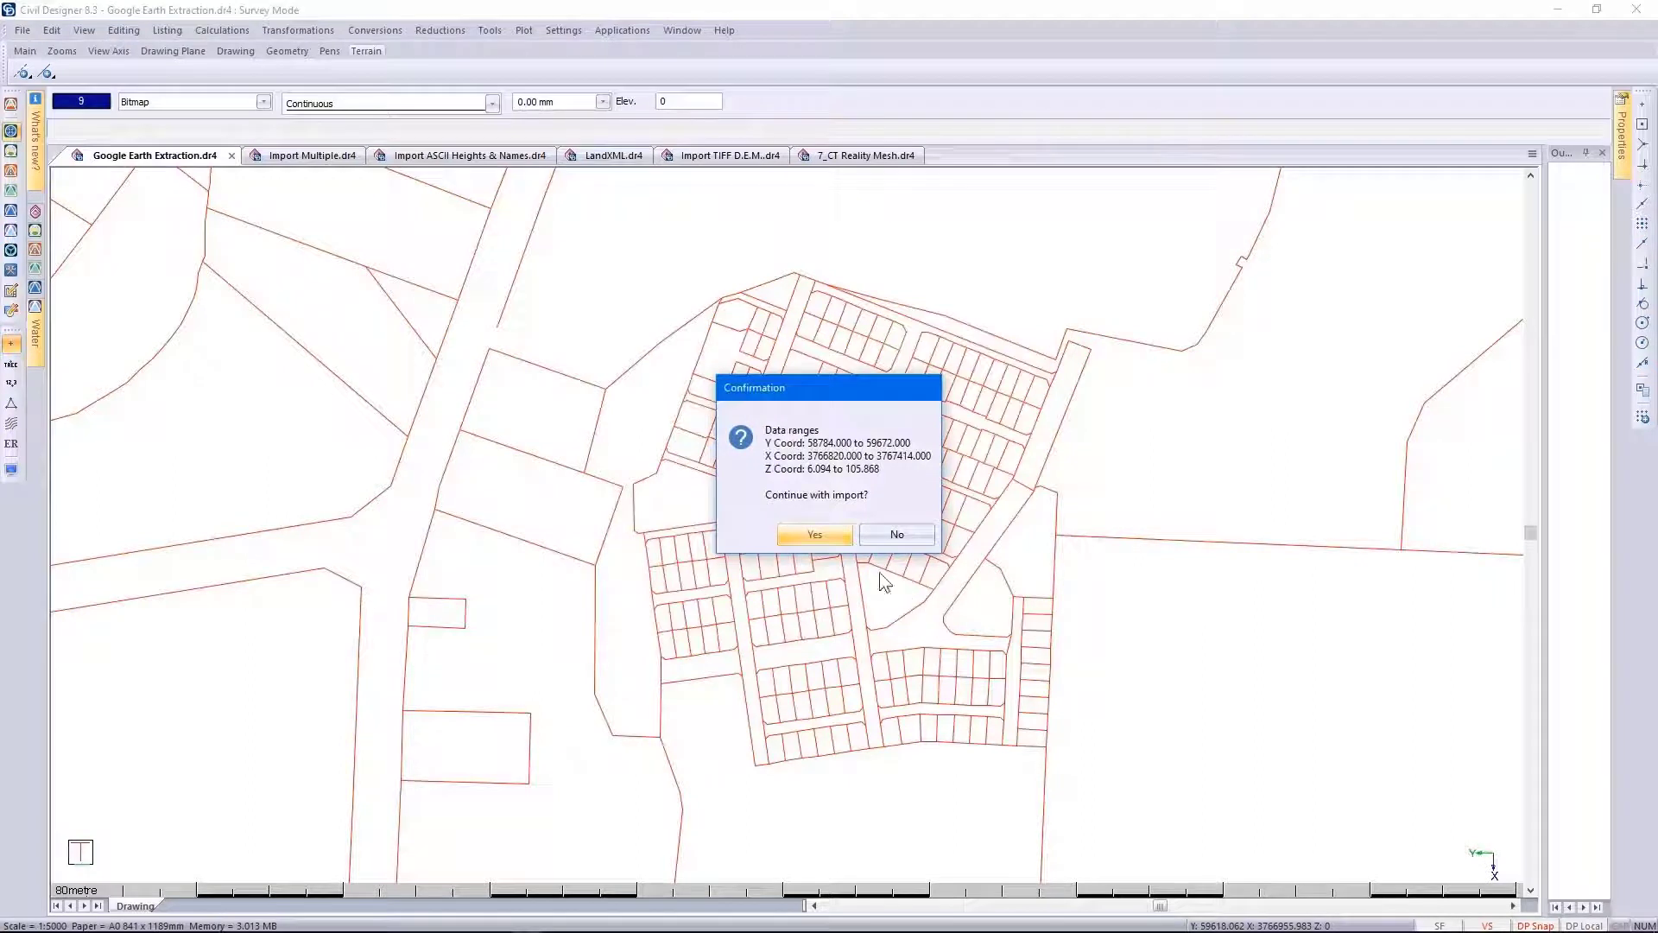
- Accept the data ranges and import the points into Surface 1
{"action": "left_click", "coordinate": [816, 535]}
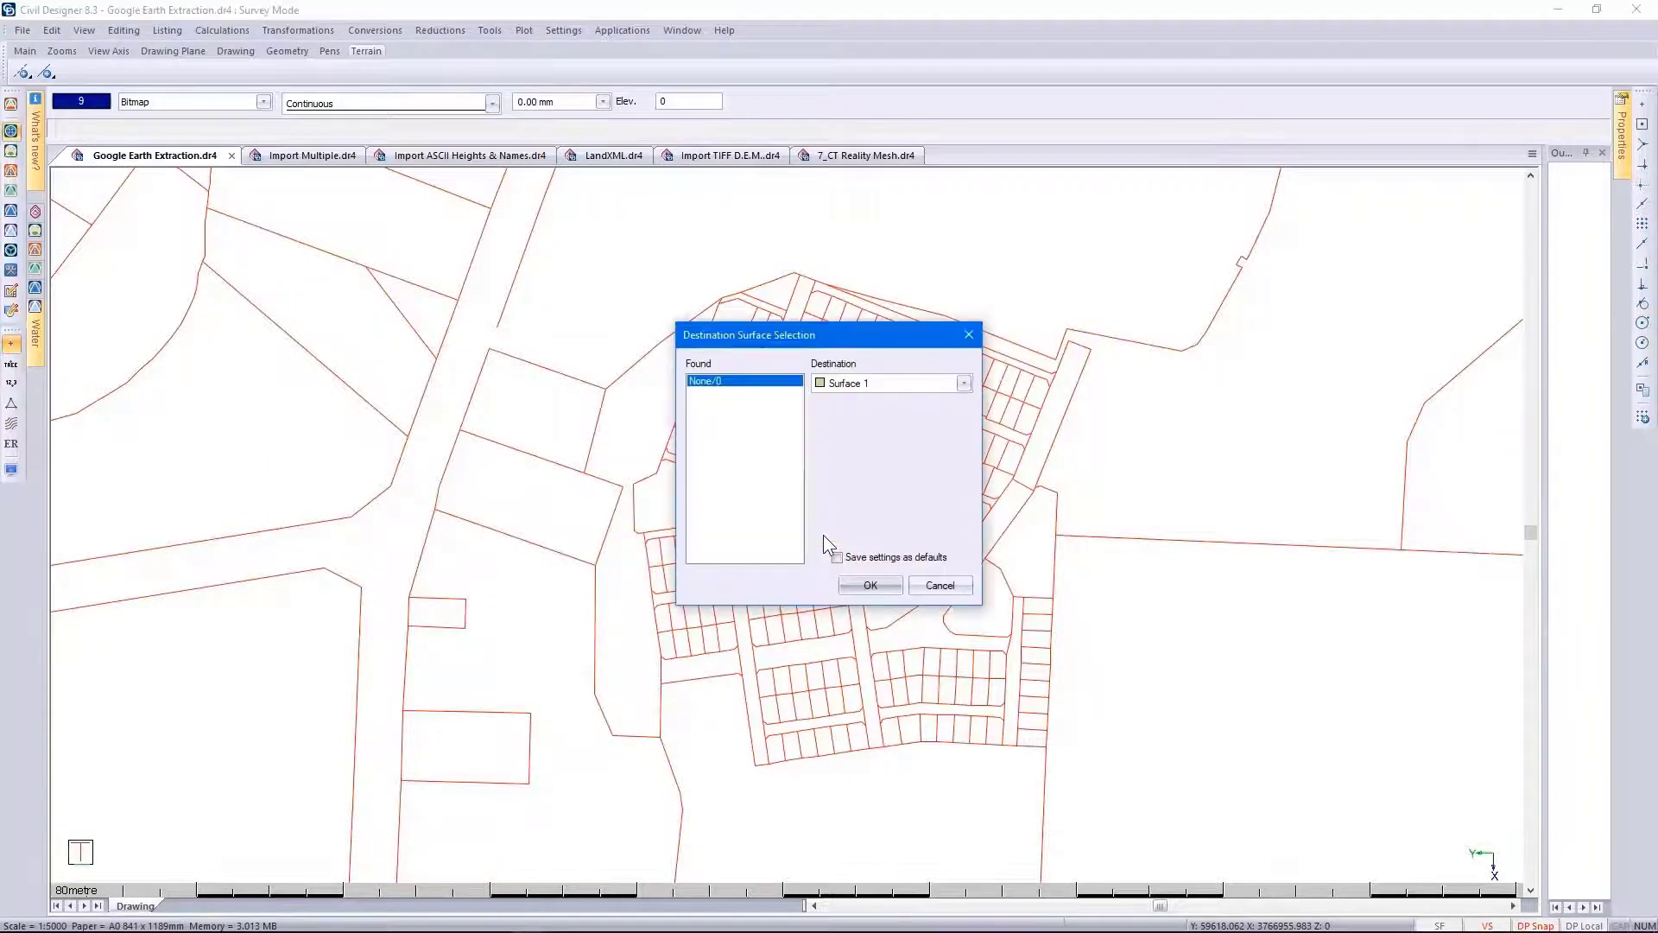
{"action": "left_click", "coordinate": [893, 385]}
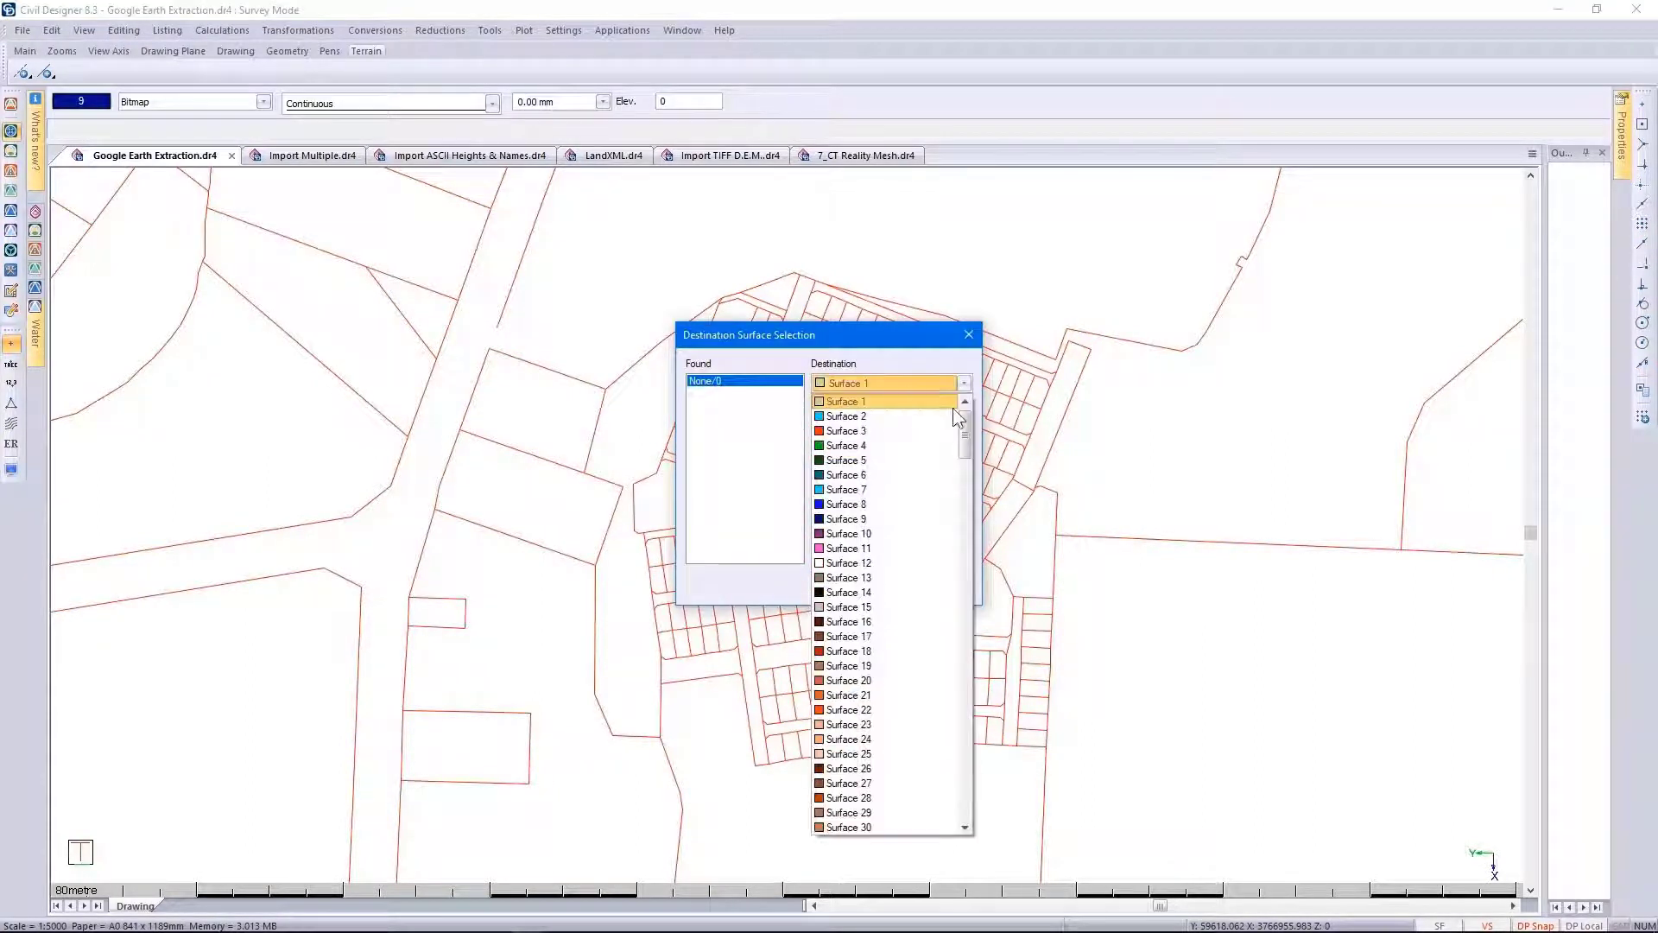
{"action": "scroll", "coordinate": [962, 428], "scroll_direction": "down", "scroll_amount": 3}
{"action": "left_click_drag", "start_coordinate": [978, 490], "coordinate": [967, 419]}
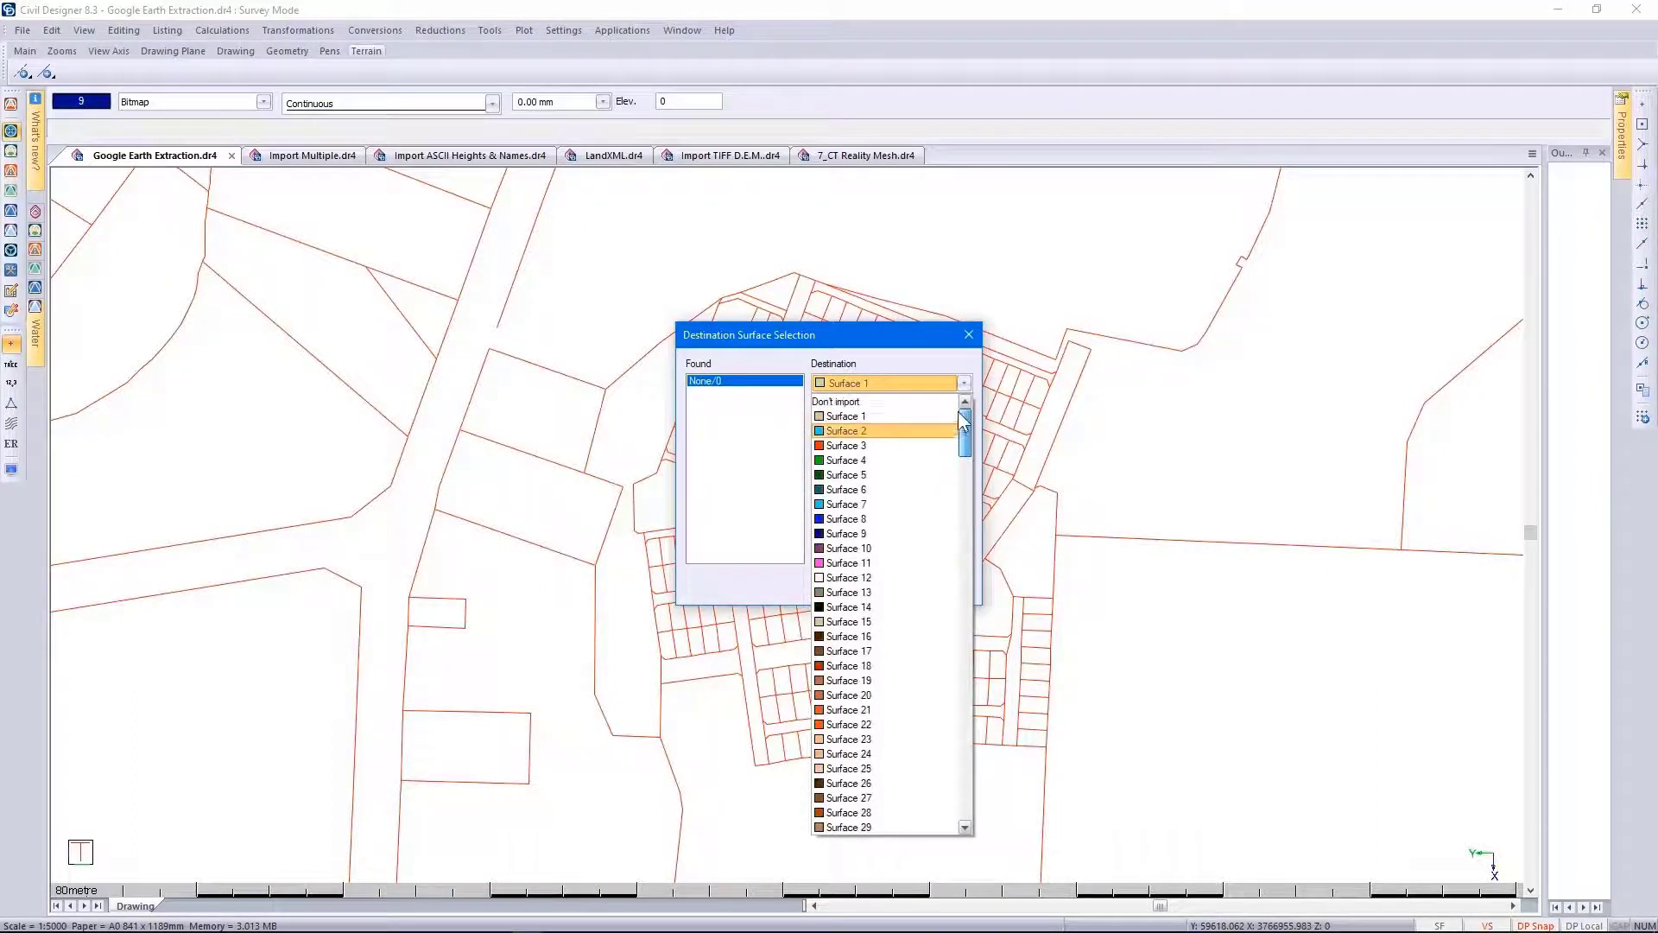
{"action": "left_click", "coordinate": [894, 412]}
{"action": "left_click", "coordinate": [870, 586]}
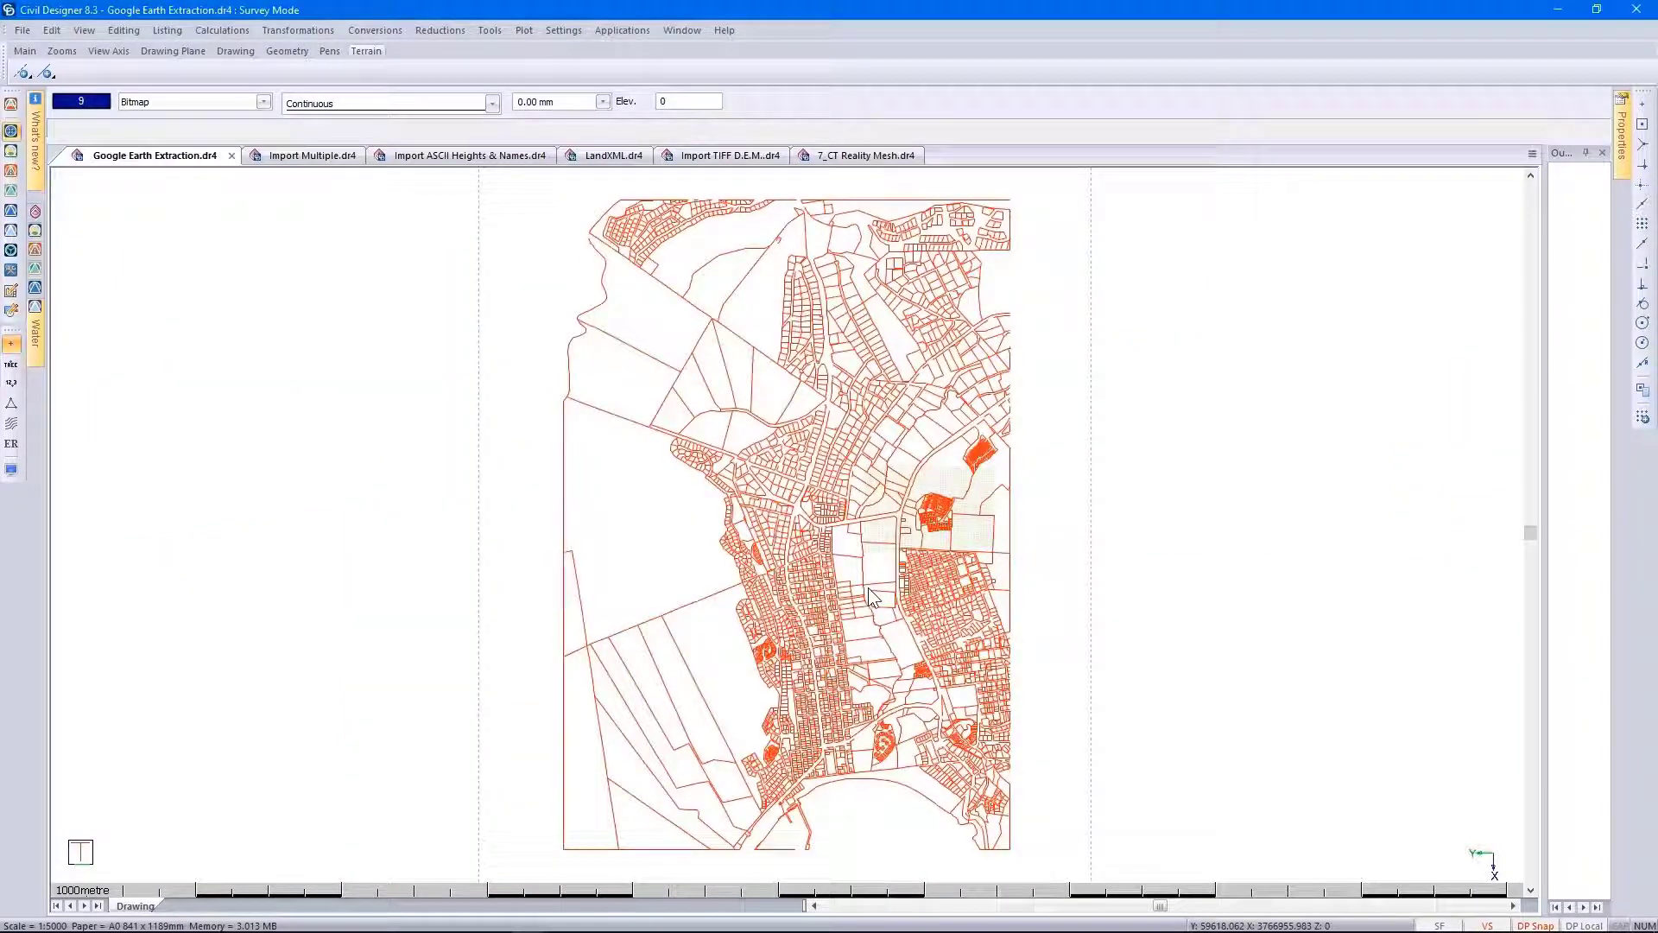
- Zoom in on the subdivision and turn on the 12,3 spot-height elevation labels
{"action": "right_click", "coordinate": [869, 590]}
{"action": "left_click", "coordinate": [869, 590]}
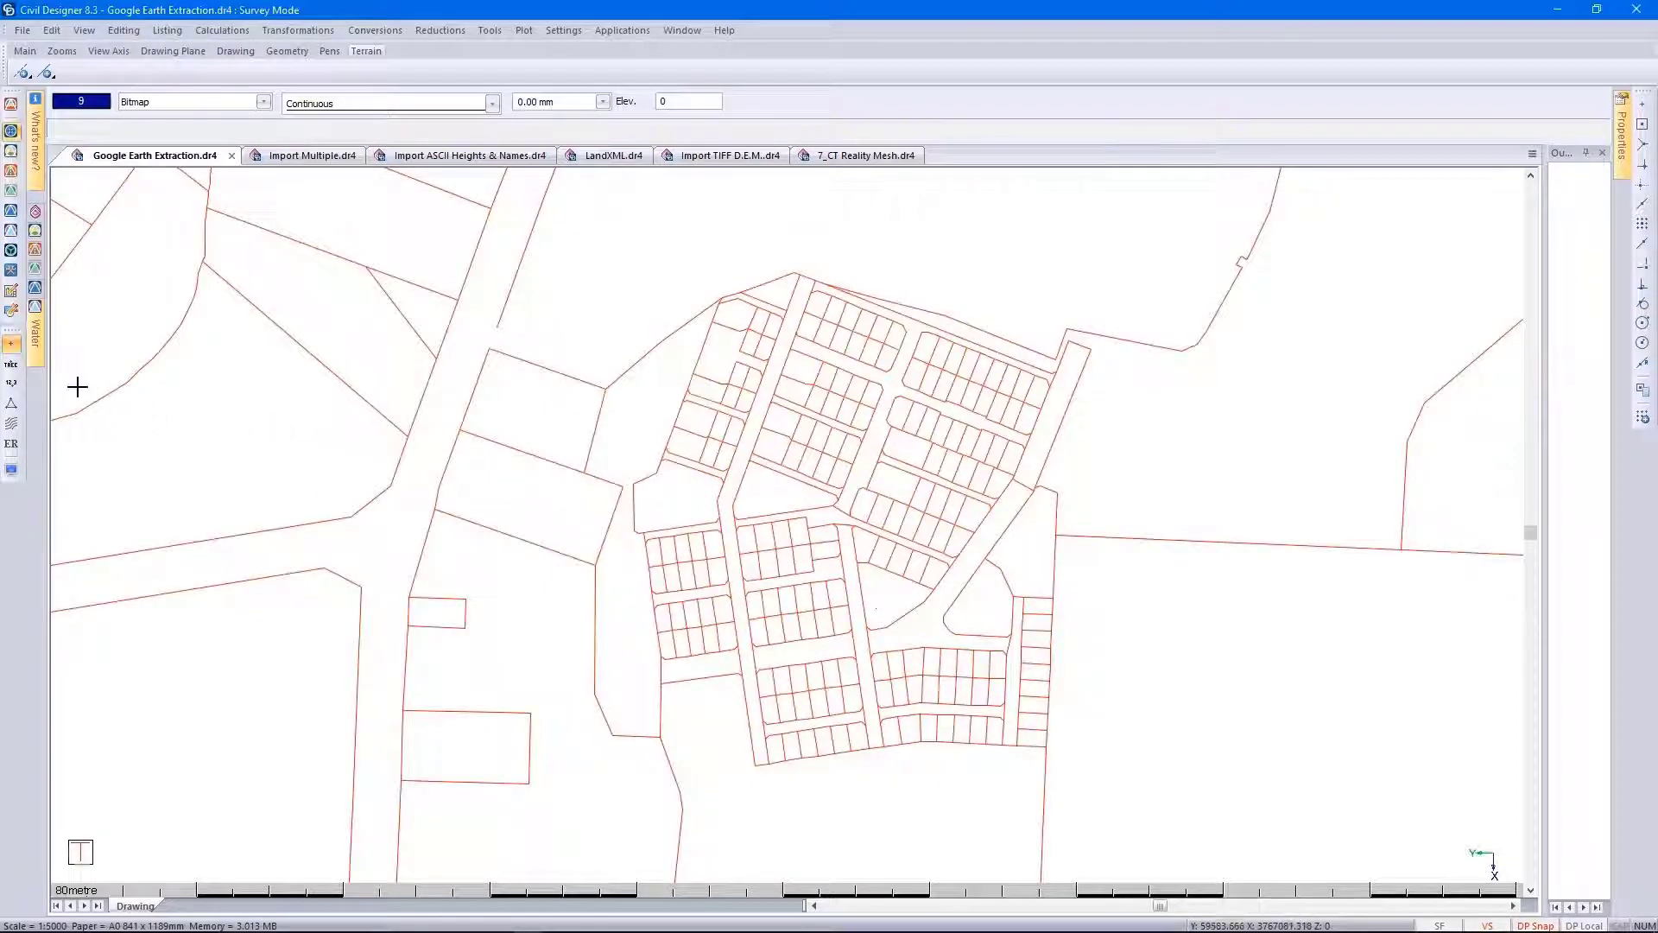
{"action": "left_click", "coordinate": [11, 382]}
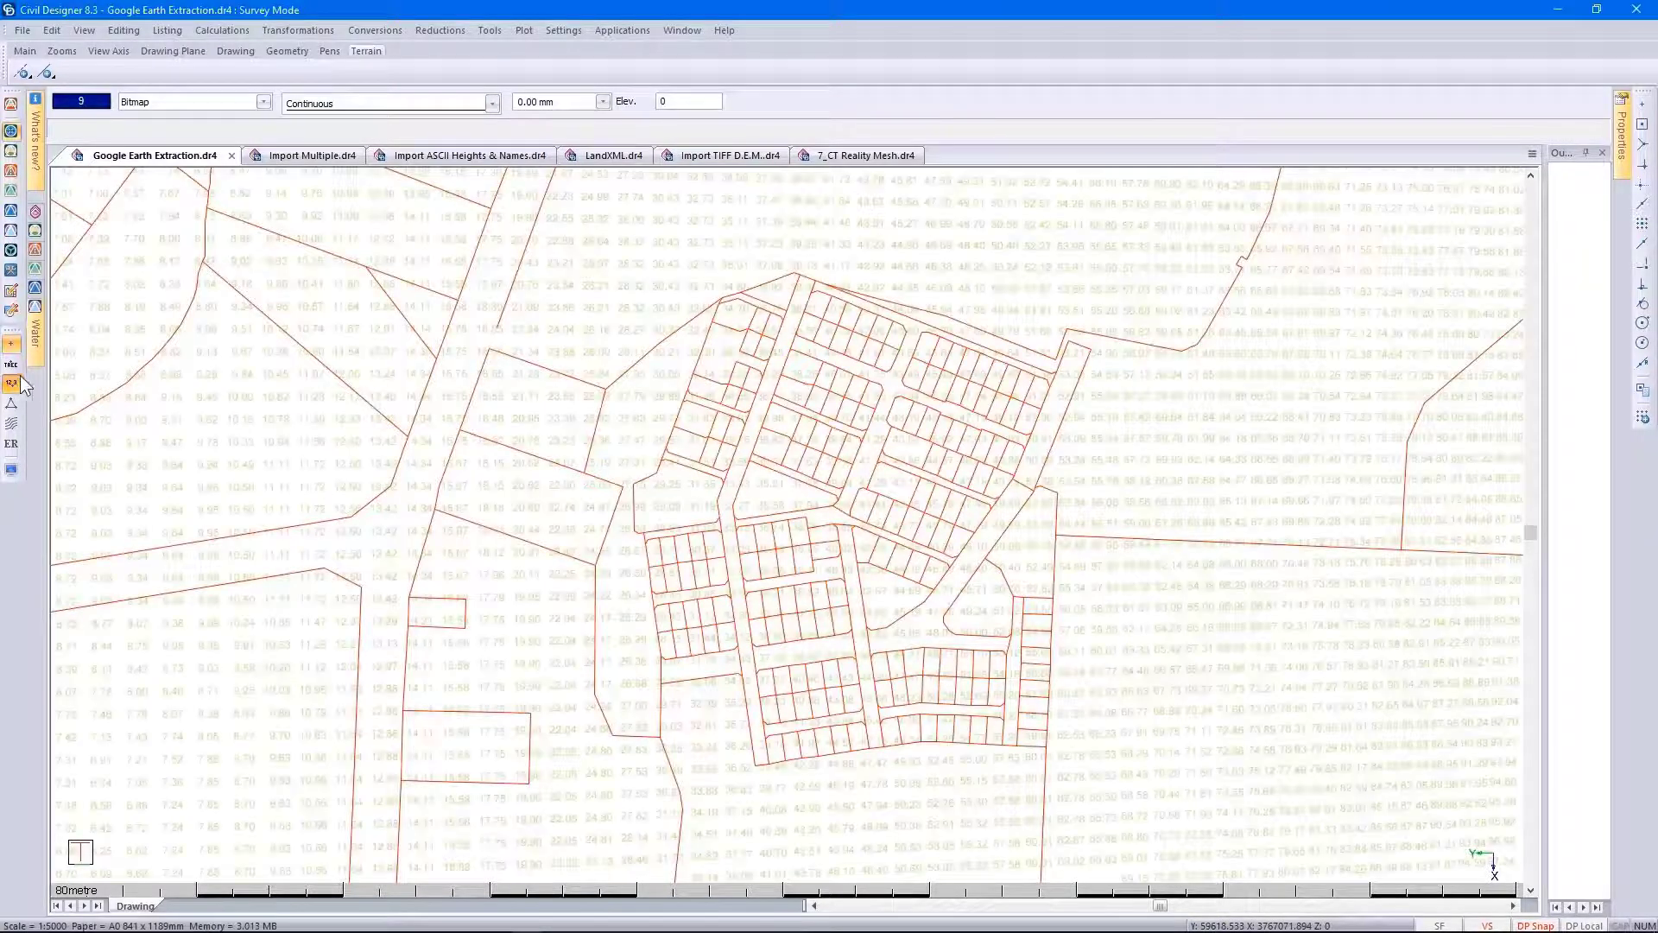